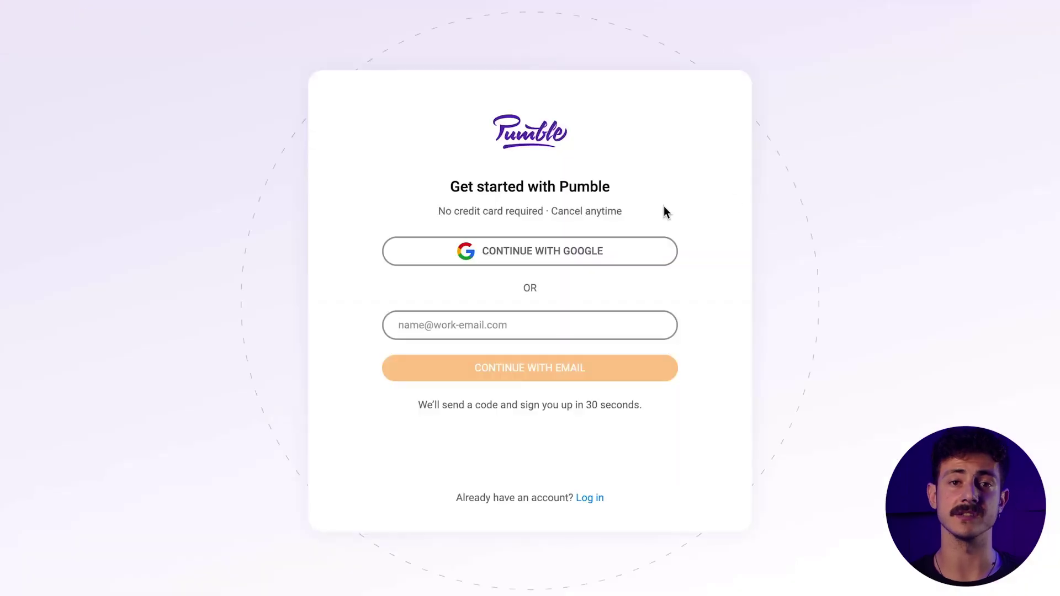
# Sign up with Google and create the 'Erica's Shop' workspace, accepting the CAKE.com and Pumble terms
pyautogui.click(529, 259)
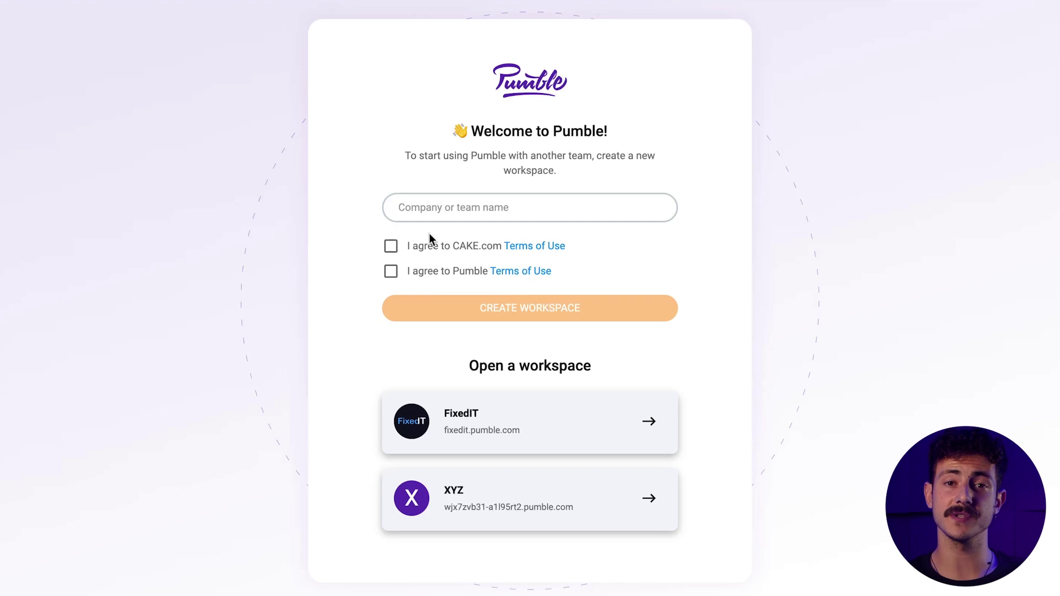
pyautogui.click(429, 216)
pyautogui.write("Erica's Shop")
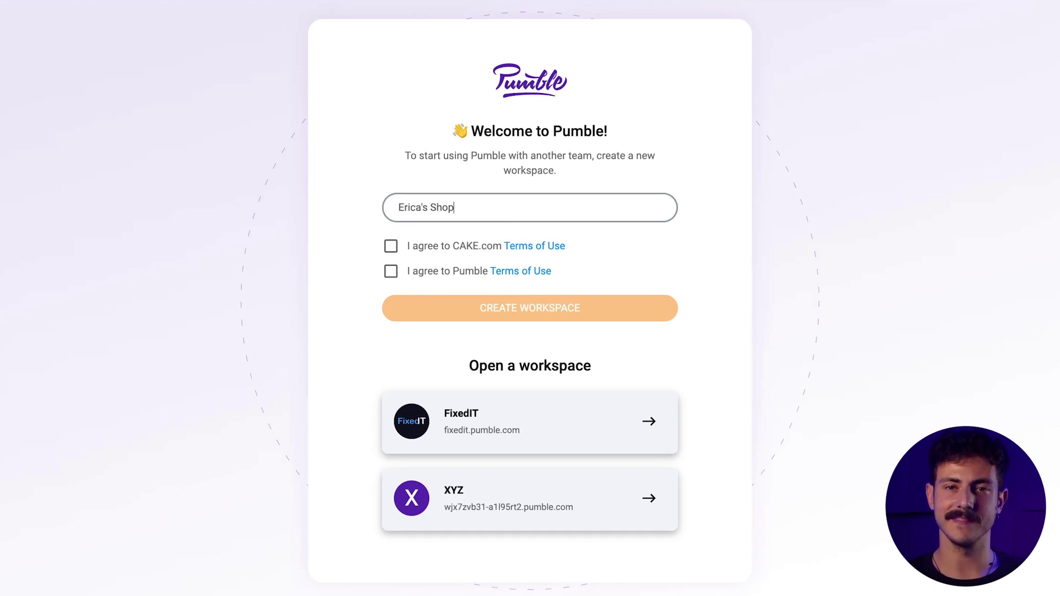
pyautogui.click(391, 246)
pyautogui.click(391, 271)
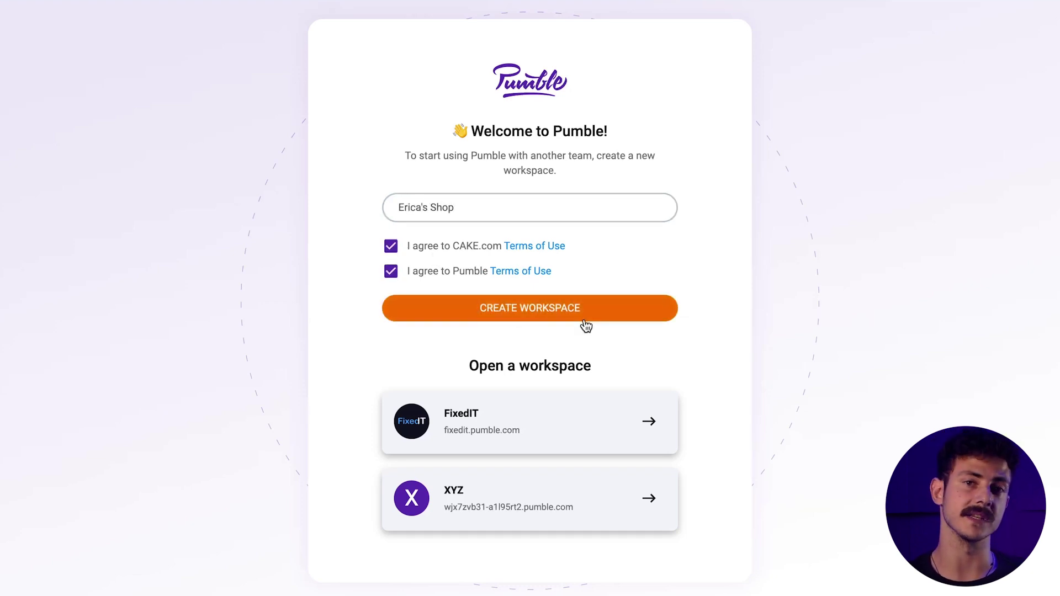
pyautogui.click(586, 317)
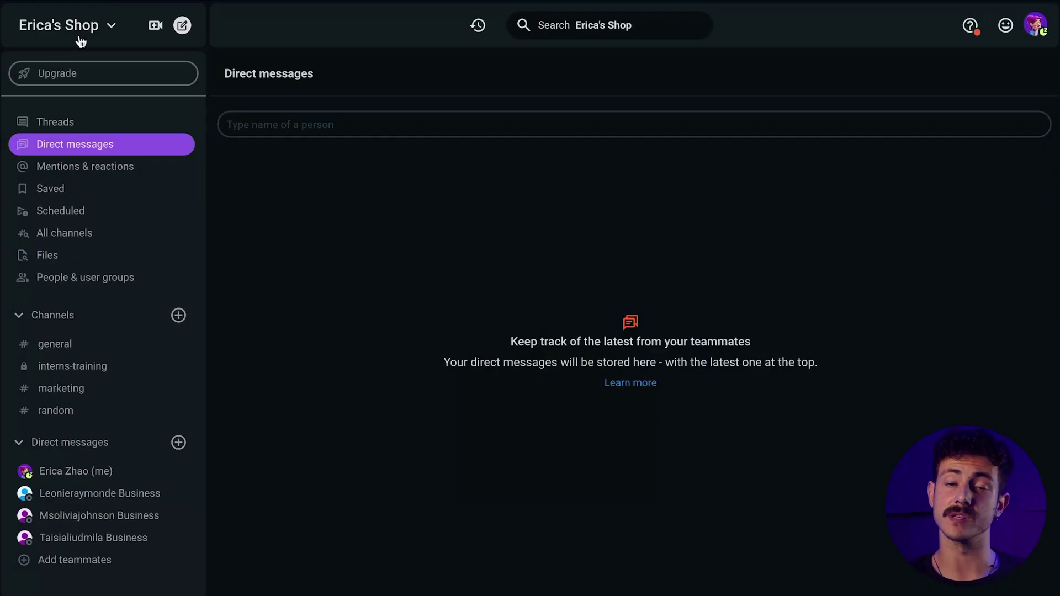
# Switch from Erica's Shop to the FixedIT workspace
pyautogui.click(64, 28)
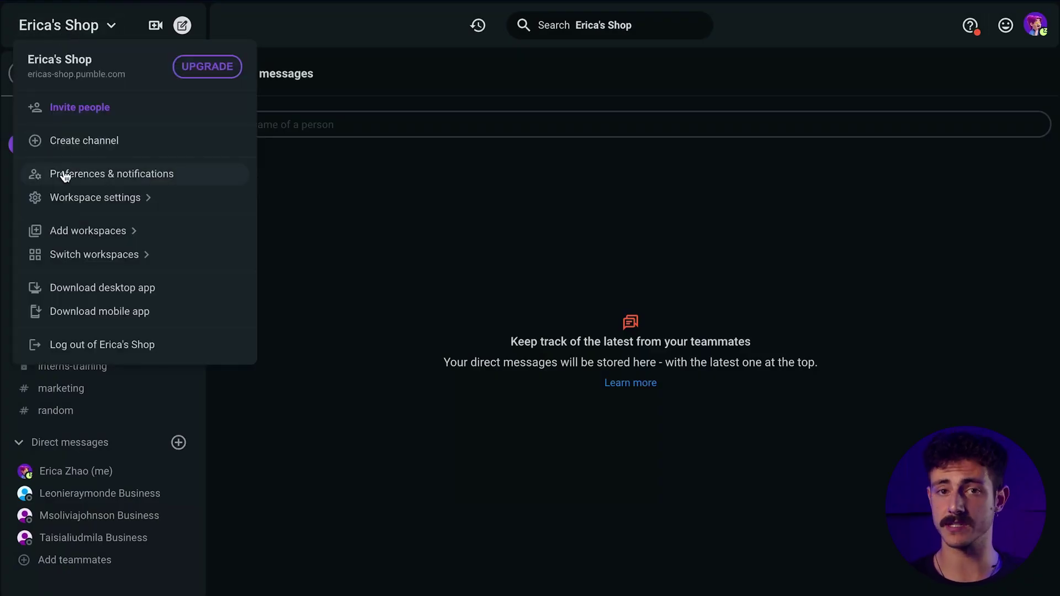
pyautogui.moveTo(117, 241)
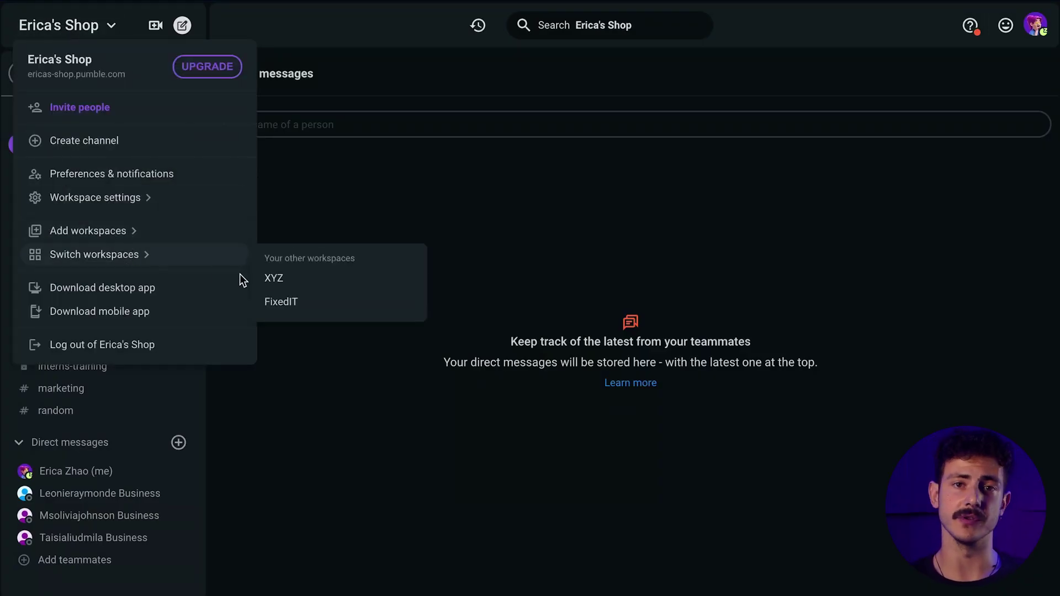
pyautogui.click(313, 307)
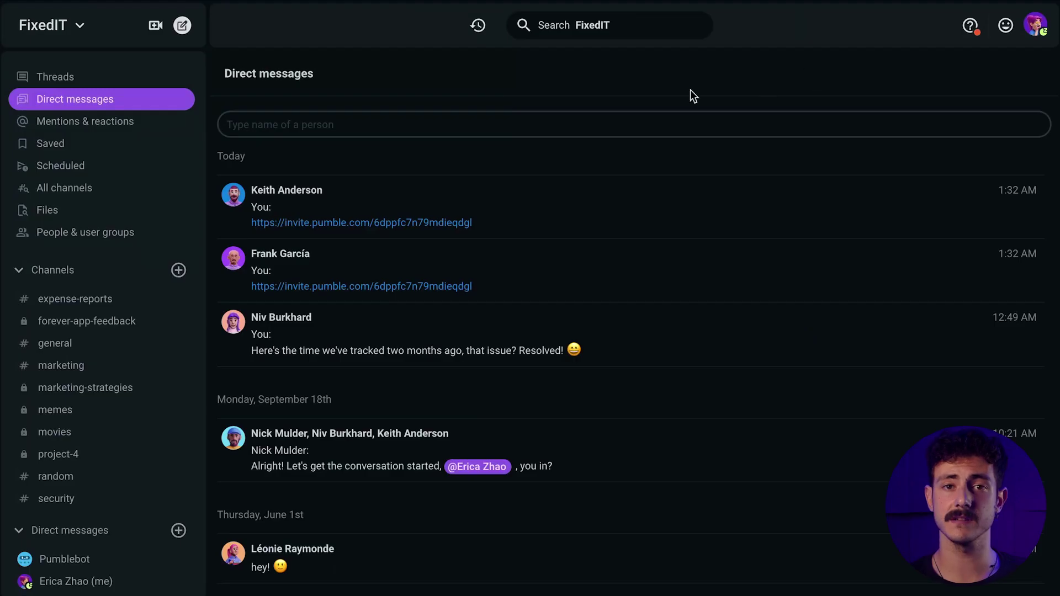
# Switch from FixedIT back to the Erica's Shop workspace
pyautogui.click(40, 25)
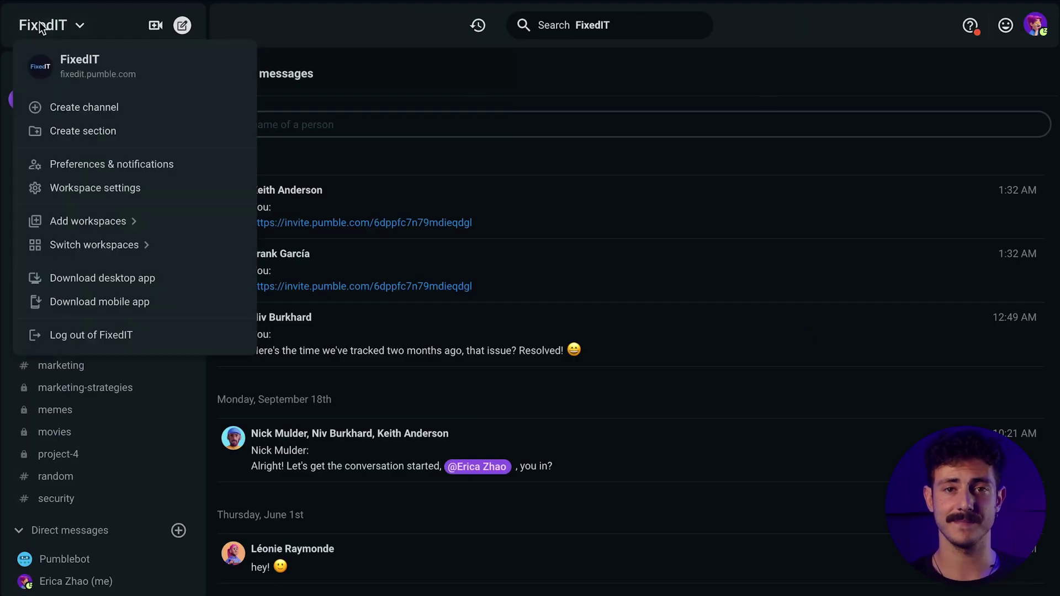
pyautogui.moveTo(173, 257)
pyautogui.click(368, 275)
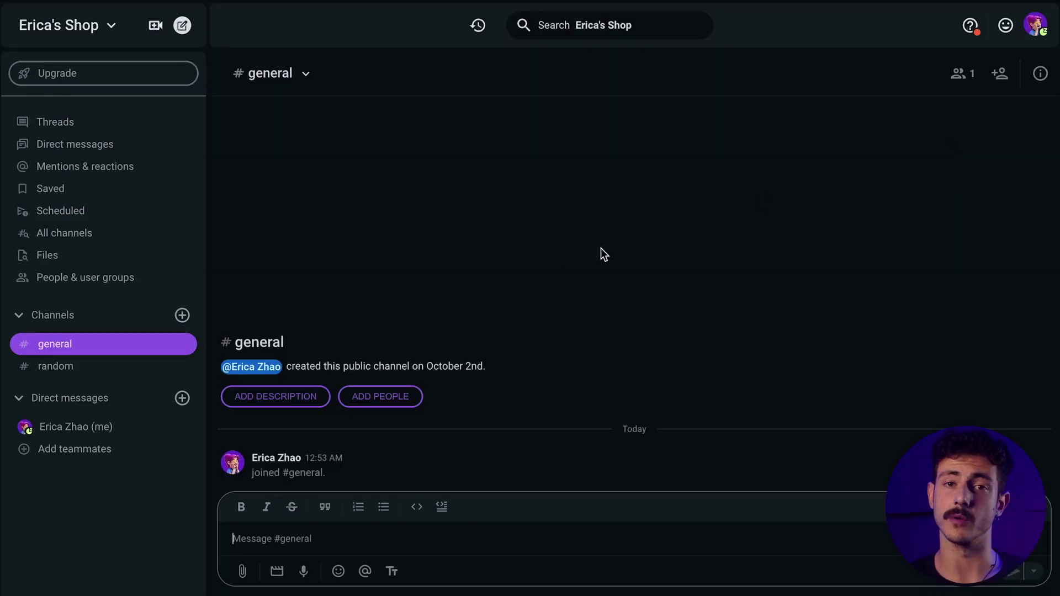
# Look over #general and #random, then create #marketing described as 'Let's talk about growth!'
pyautogui.click(149, 351)
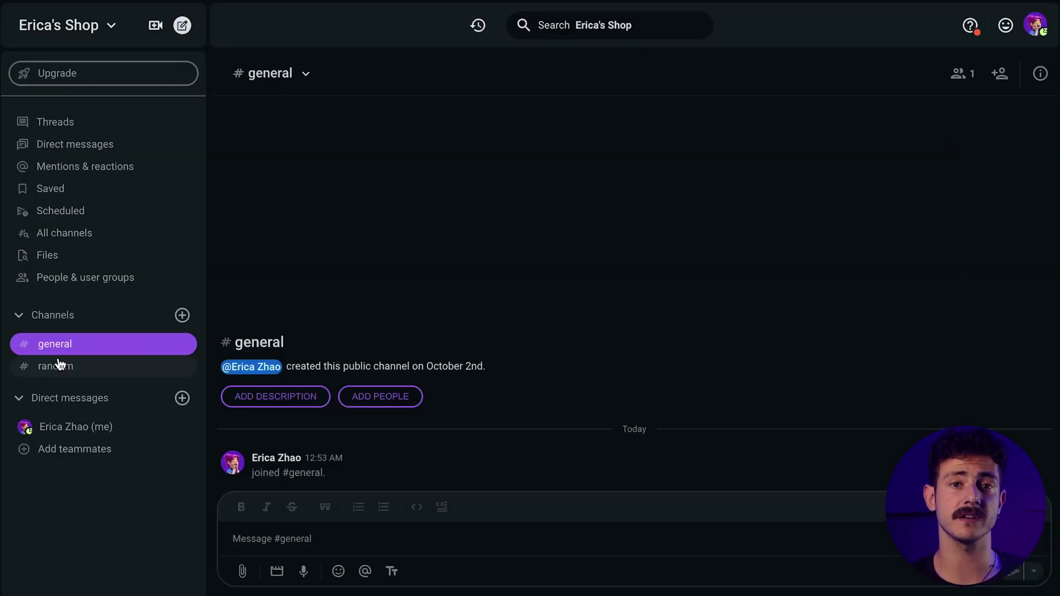
pyautogui.click(93, 369)
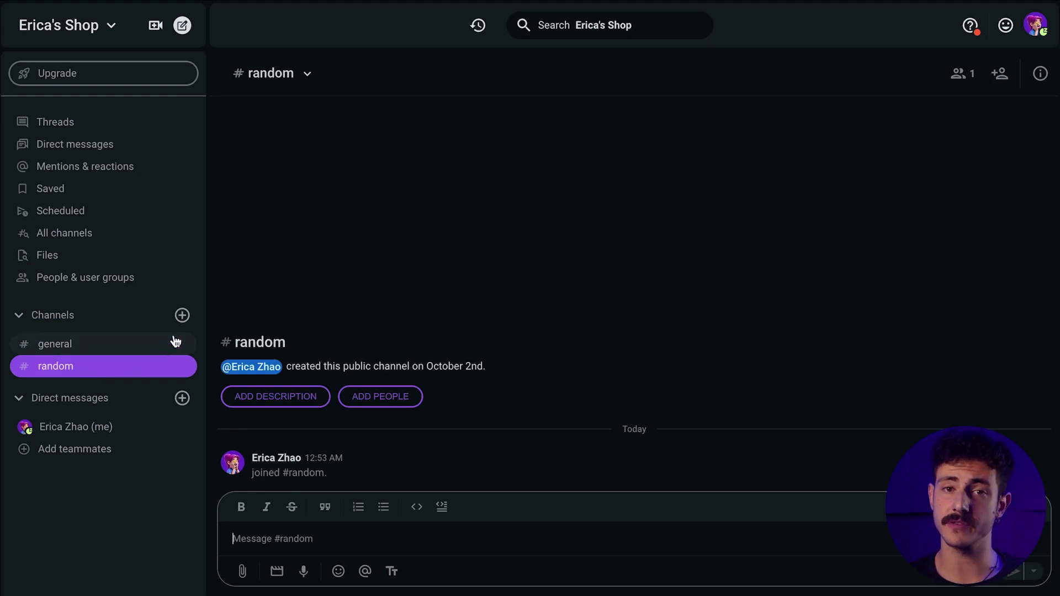
pyautogui.click(182, 316)
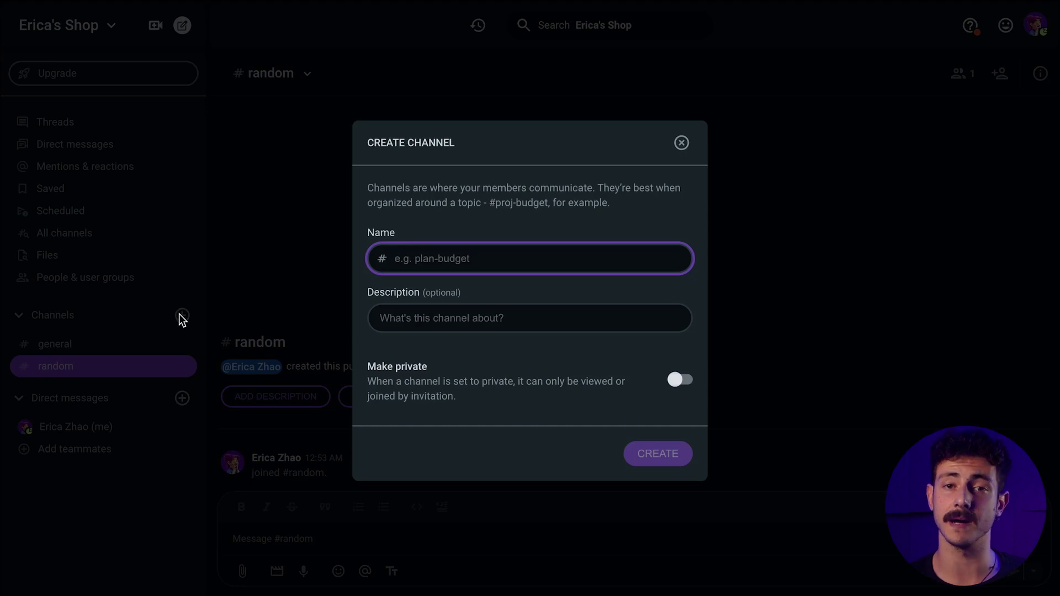
pyautogui.write('marketing')
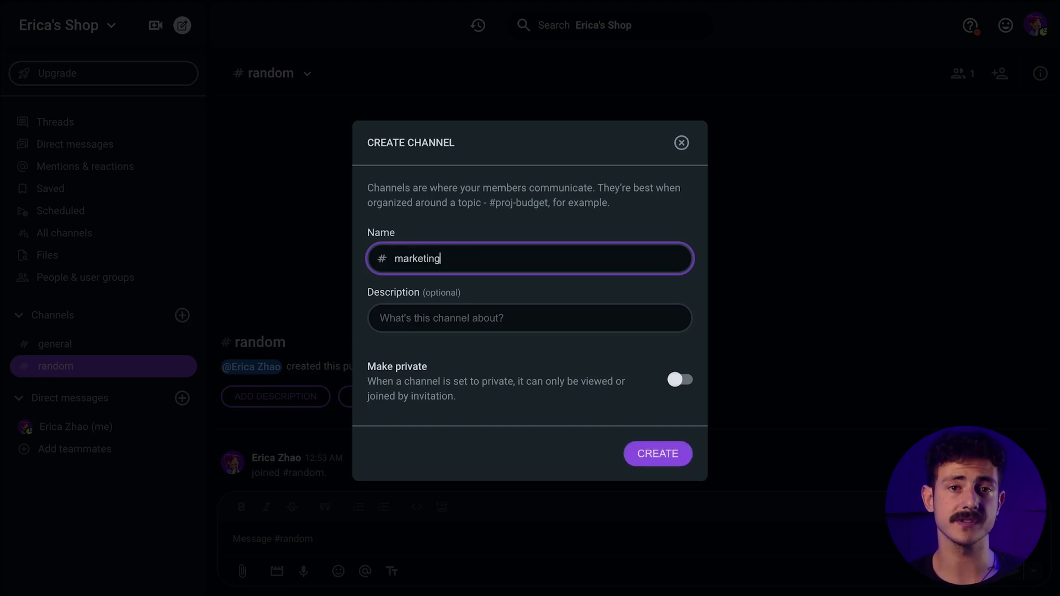
pyautogui.click(486, 307)
pyautogui.write("Let's talk about growth!")
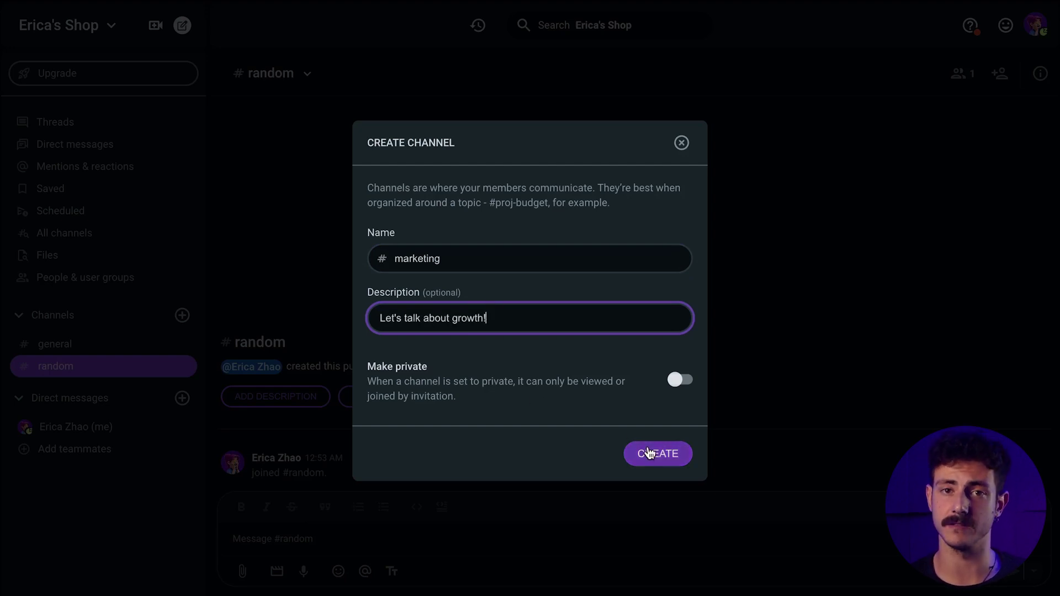
pyautogui.click(649, 452)
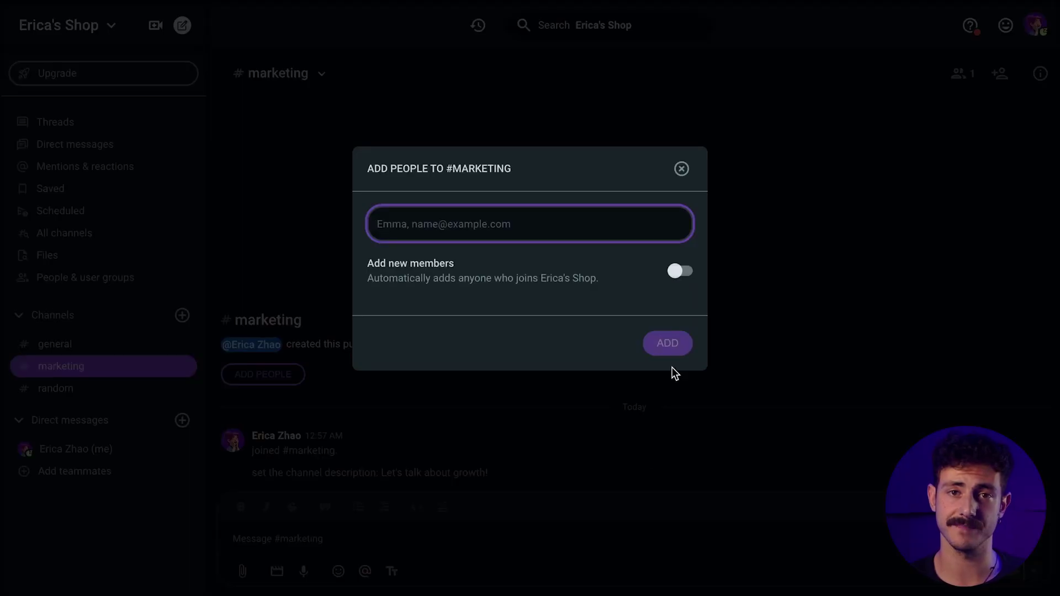
# Add all workspace members to the #marketing channel
pyautogui.click(579, 233)
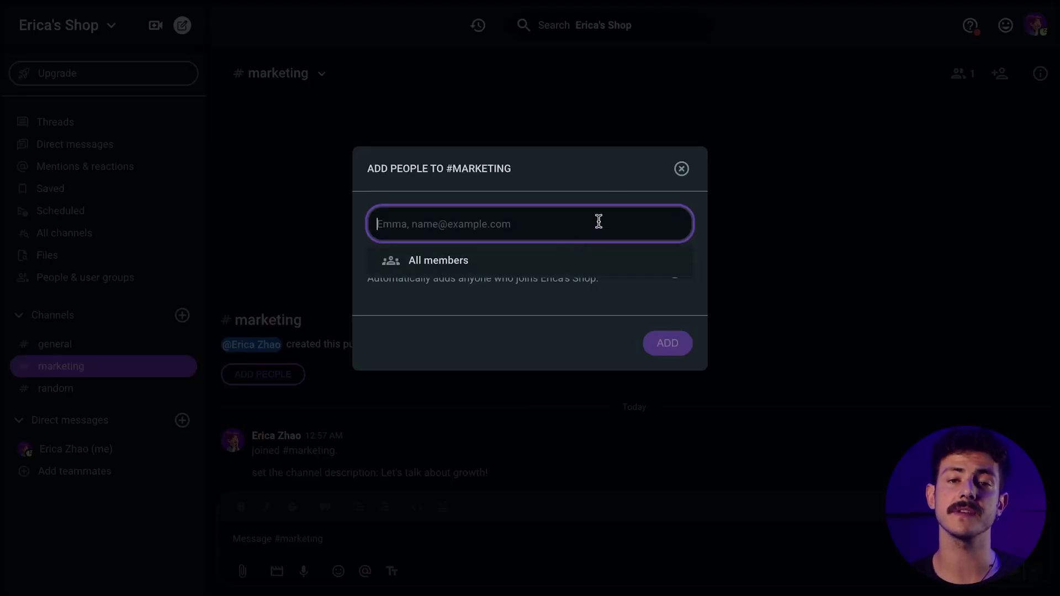
pyautogui.click(616, 261)
pyautogui.click(662, 345)
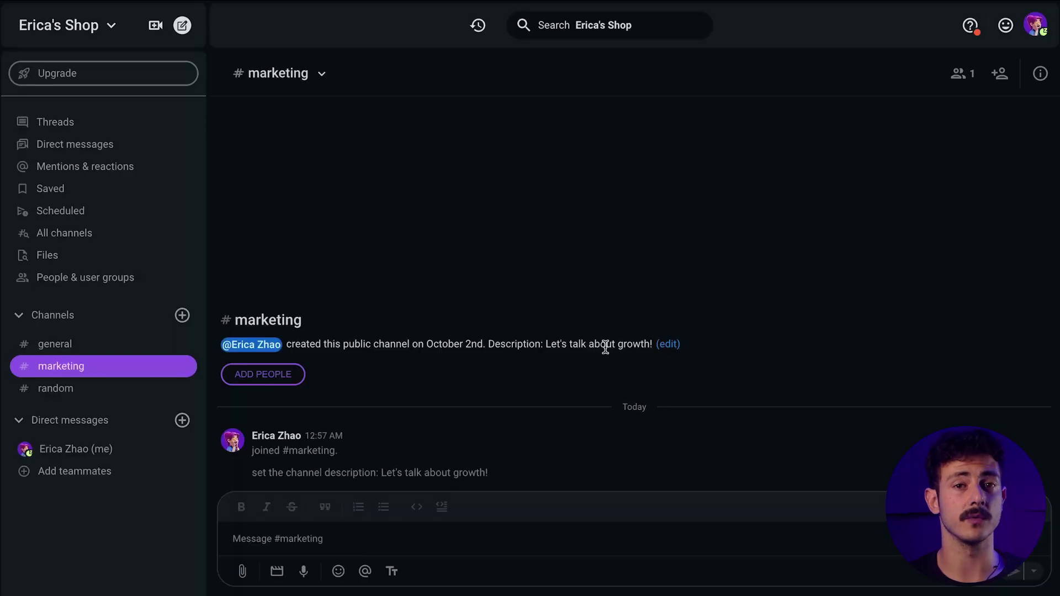
# Create the private channel 'interns-training' with a welcome description
pyautogui.click(182, 316)
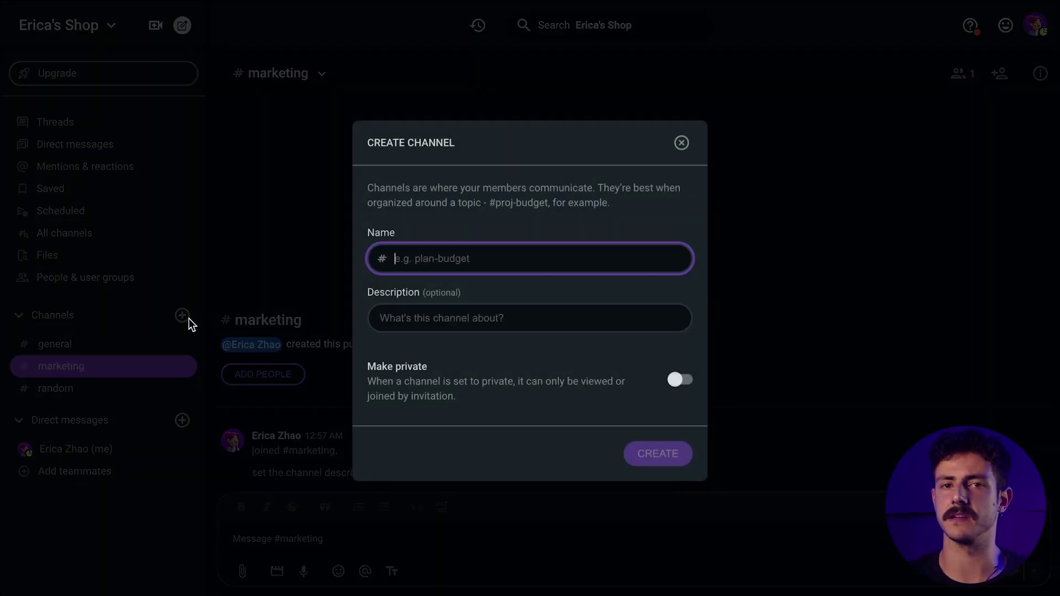
pyautogui.click(680, 380)
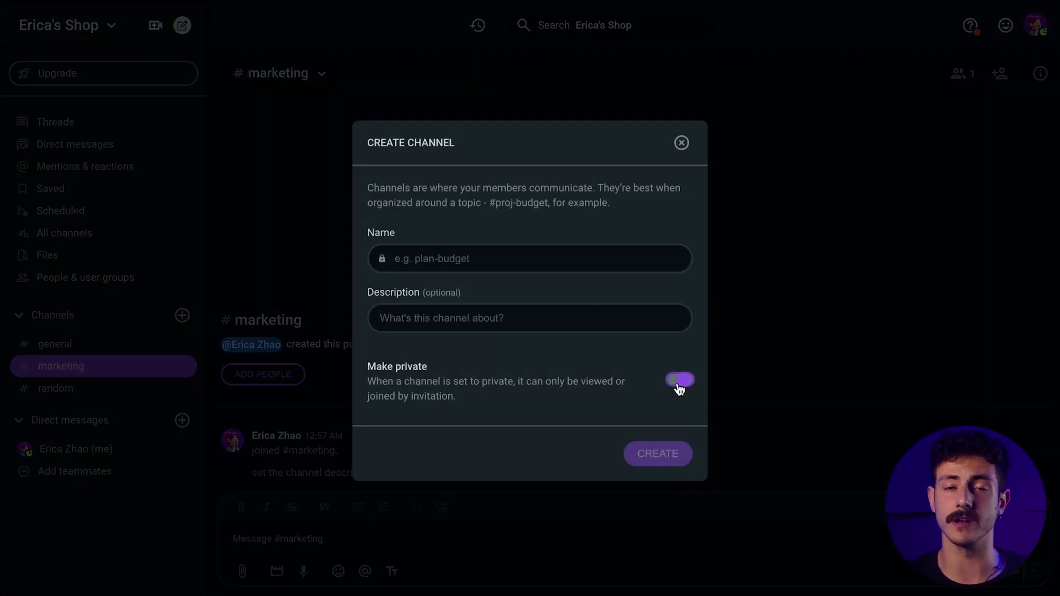
pyautogui.click(533, 266)
pyautogui.write('interns-training')
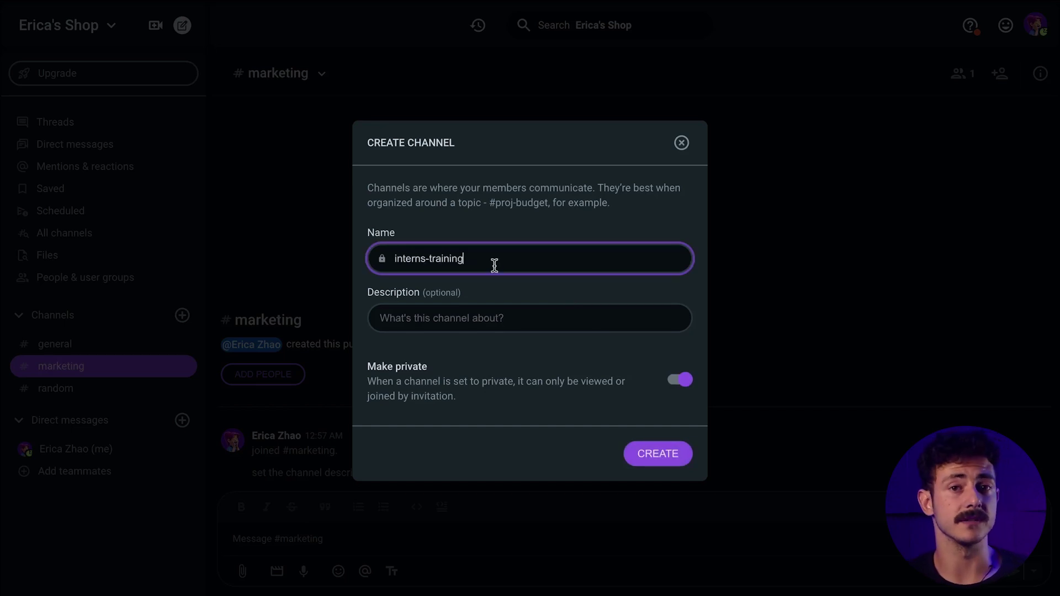
pyautogui.click(503, 312)
pyautogui.write('Welcome, welcome!')
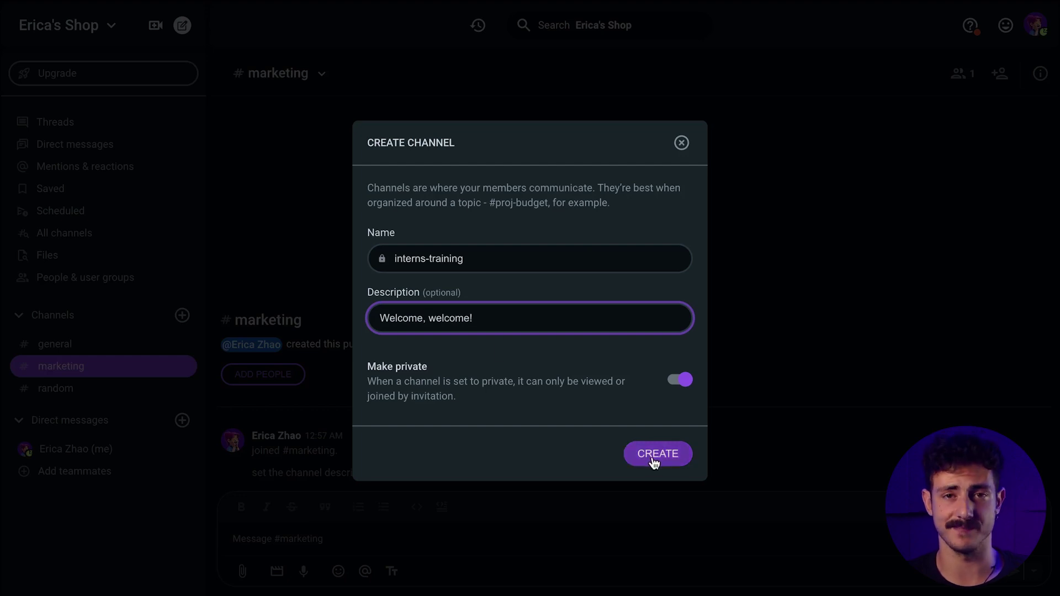
pyautogui.click(654, 459)
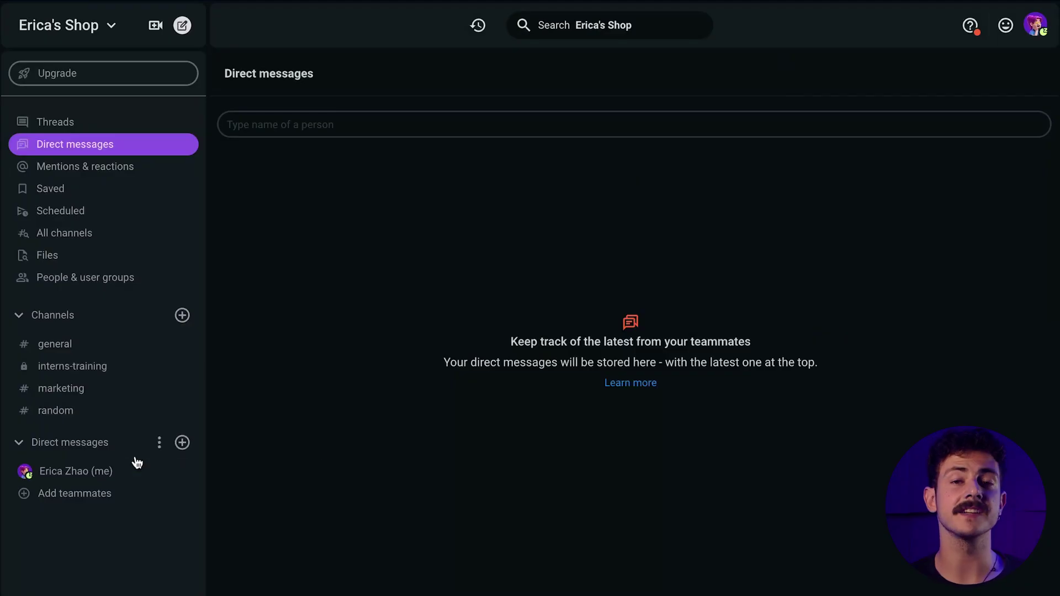
# Invite three teammates' e-mail addresses as Members and copy the workspace invite link
pyautogui.click(103, 493)
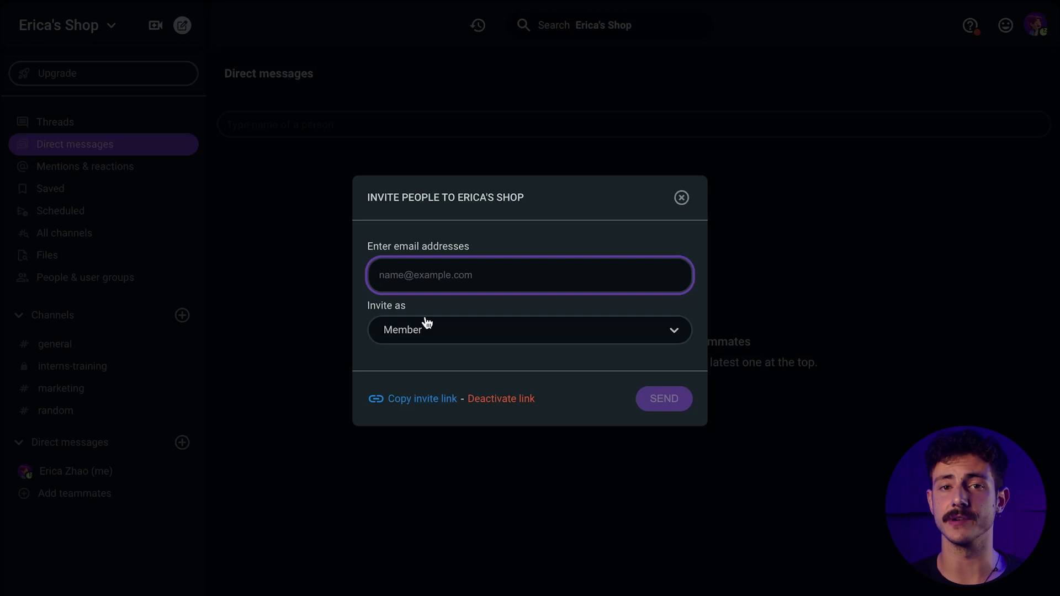
pyautogui.hotkey('ctrl', 'v')
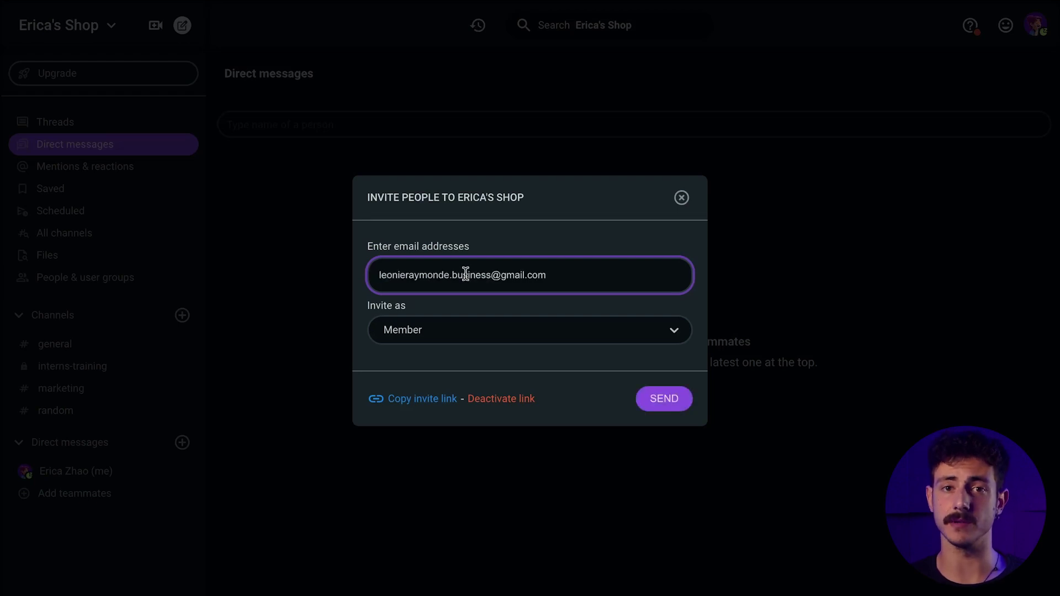
pyautogui.press('Return')
pyautogui.click(542, 185)
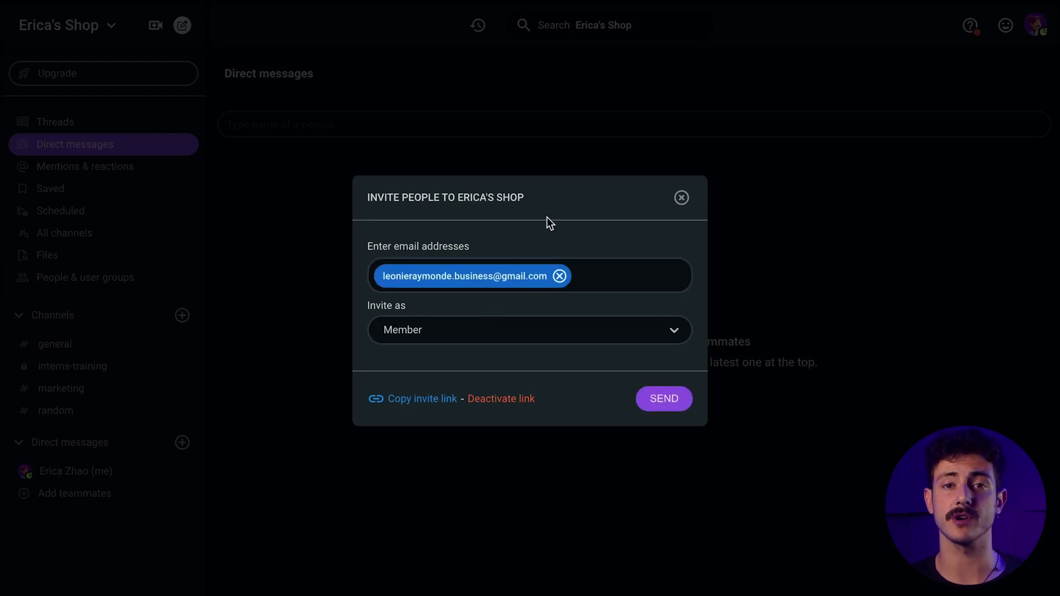
pyautogui.click(604, 270)
pyautogui.hotkey('ctrl', 'v')
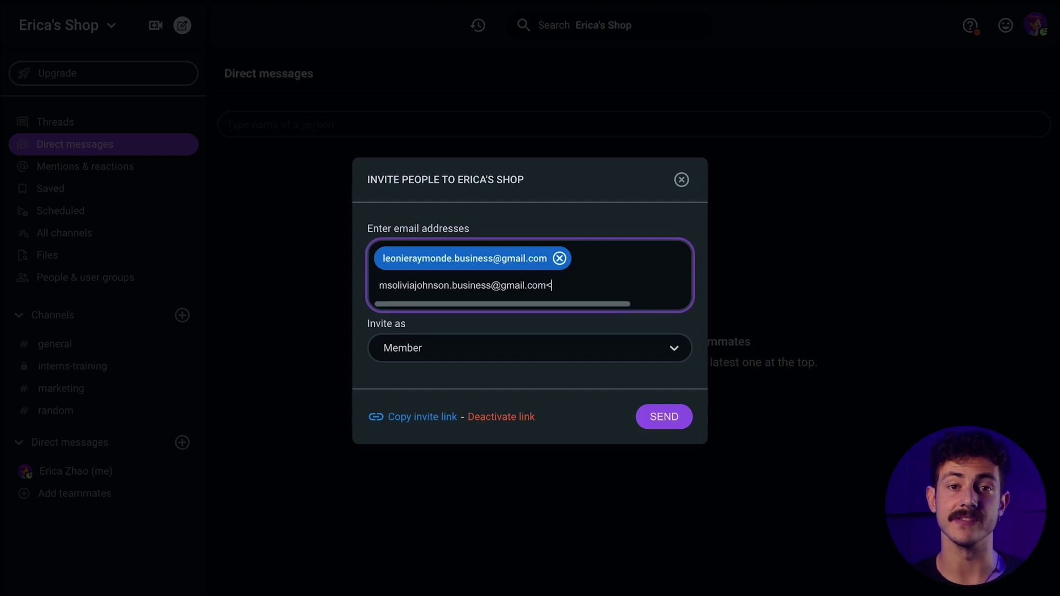
pyautogui.press('Return')
pyautogui.click(625, 177)
pyautogui.click(622, 284)
pyautogui.hotkey('ctrl', 'v')
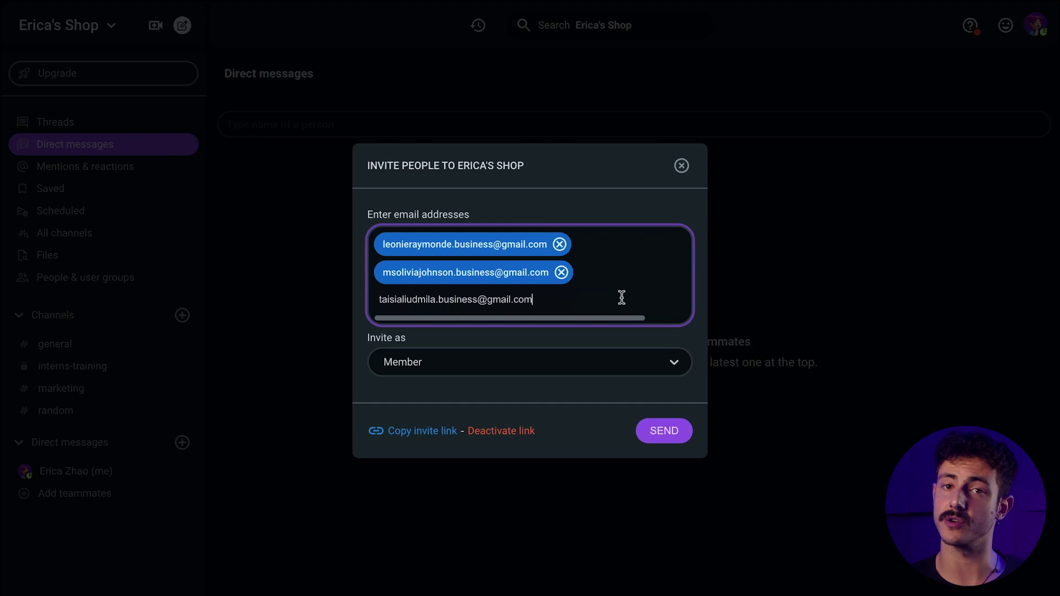
pyautogui.click(418, 432)
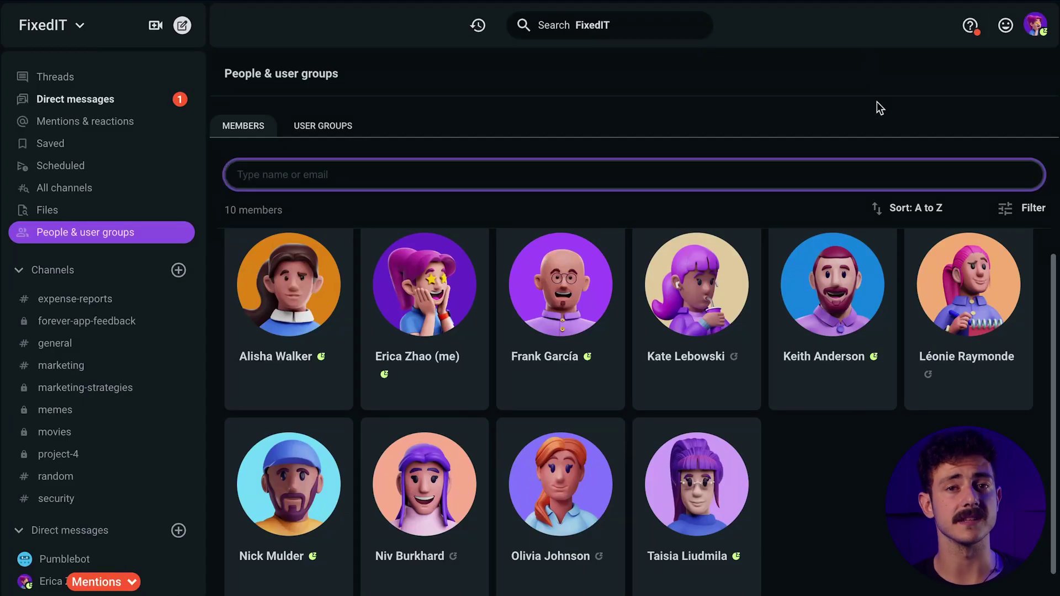
# Reply 'Sounds great to me, meeting?' in the direct conversation about the logo redesign
pyautogui.scroll(-1, 948, 347)
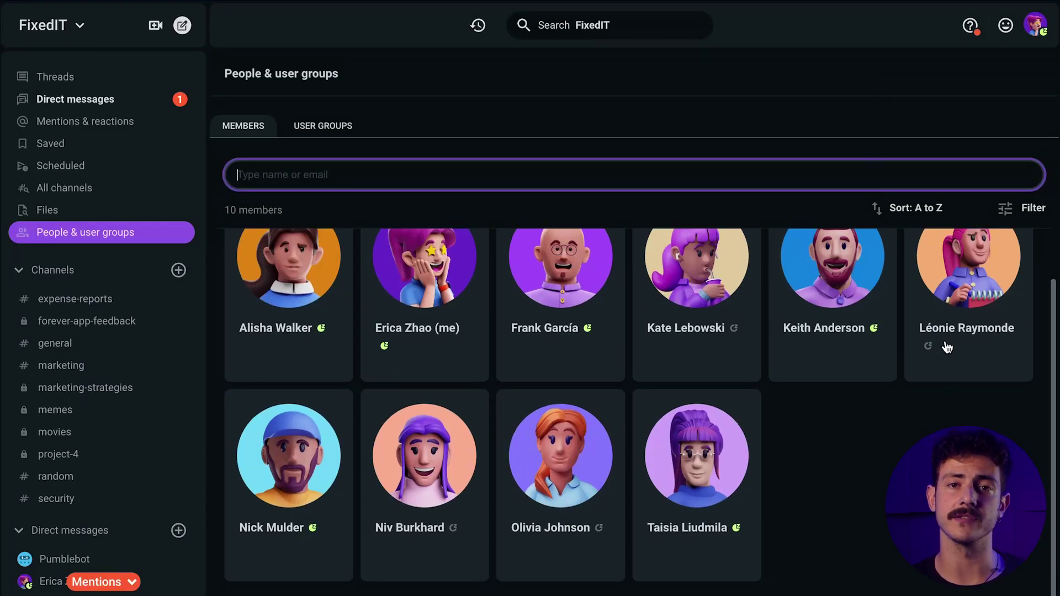
pyautogui.scroll(-3, 113, 397)
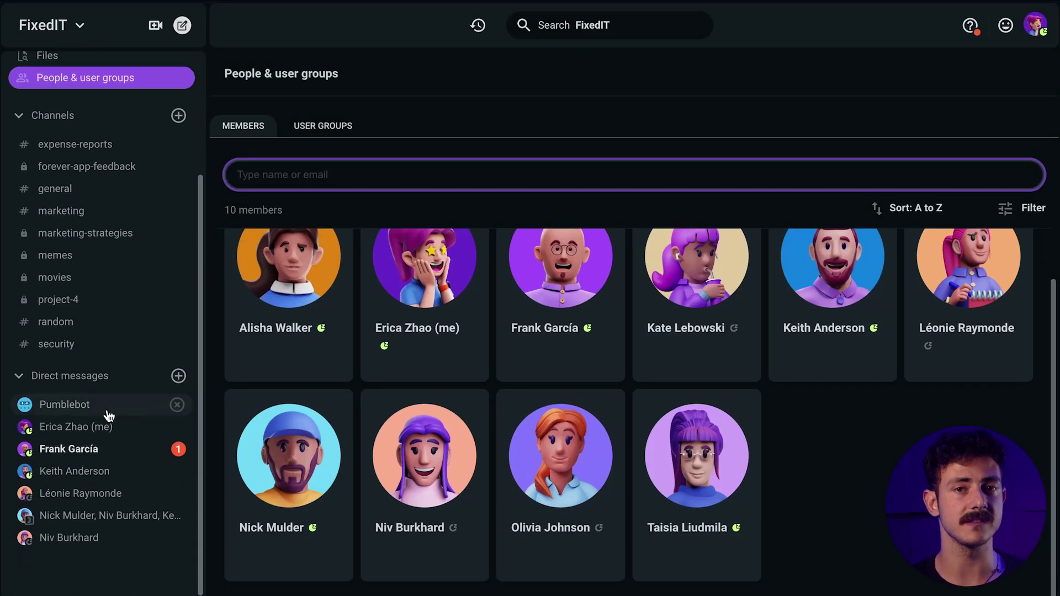
pyautogui.click(99, 454)
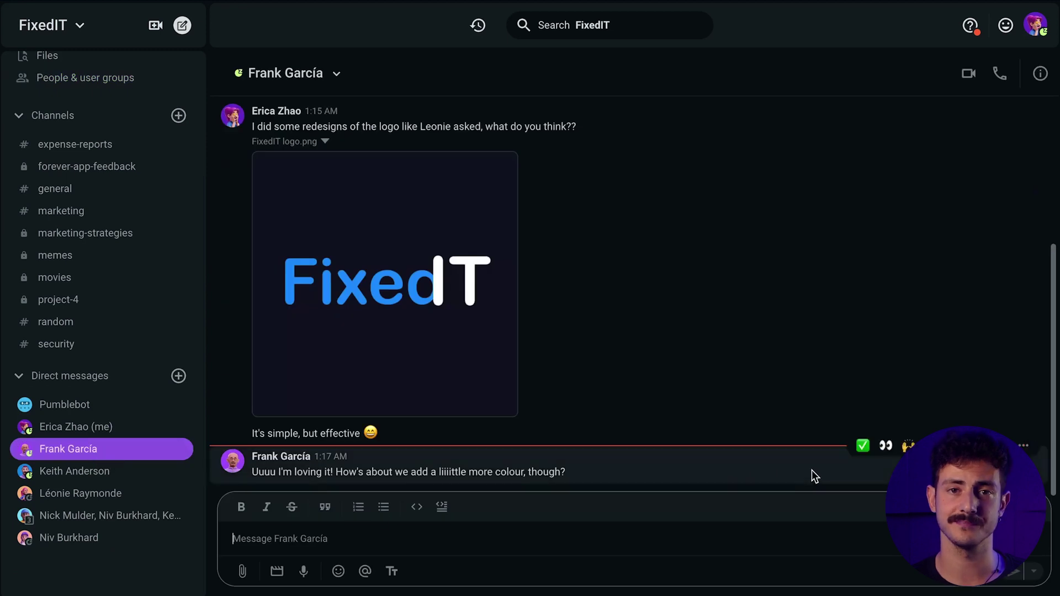
pyautogui.write('Sounds great to me, mee')
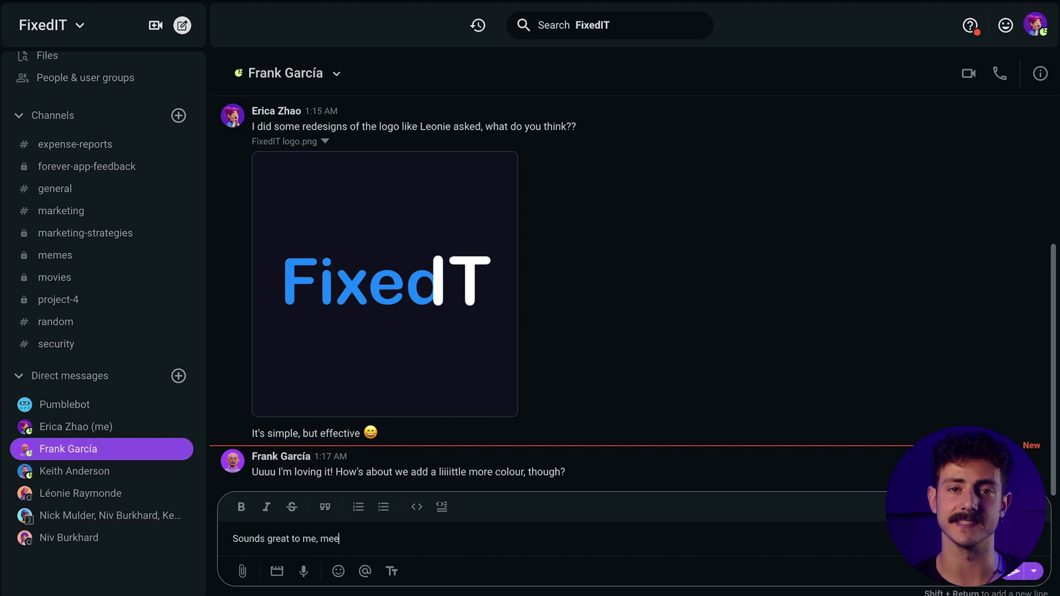
pyautogui.press('Return')
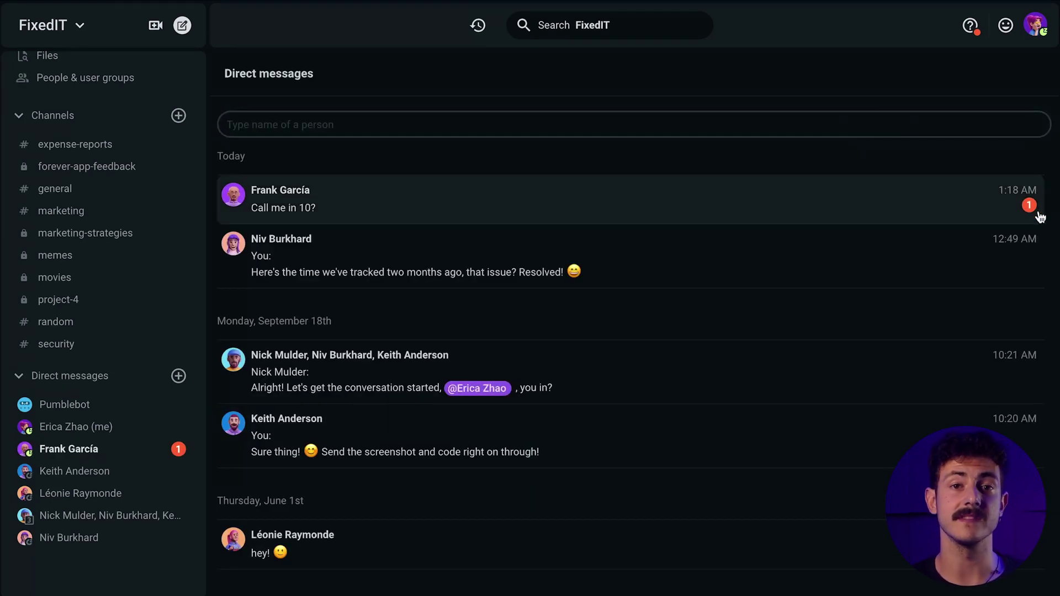
pyautogui.scroll(4, 149, 284)
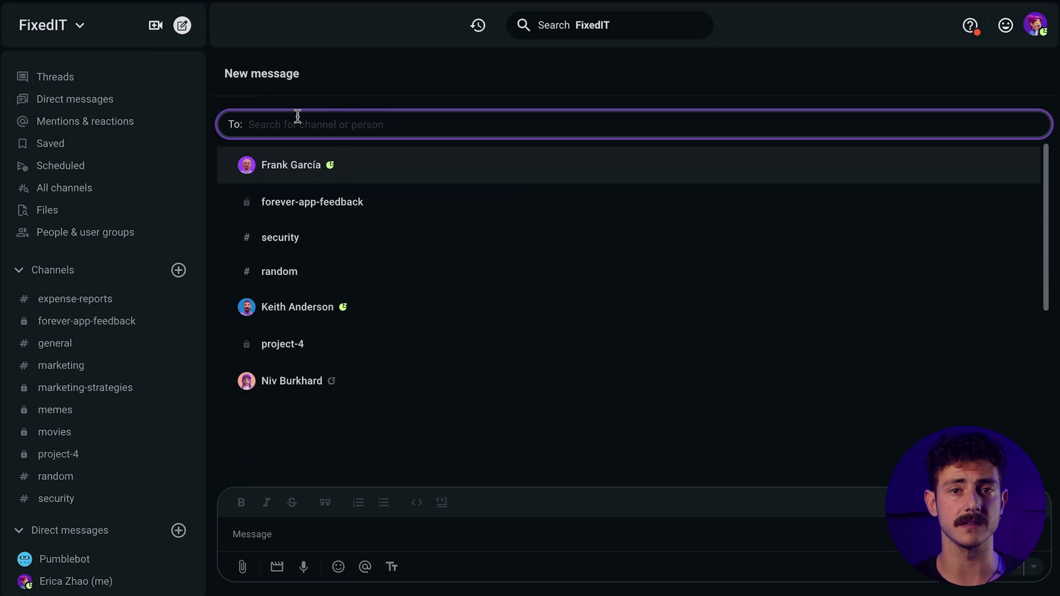
# Add two colleagues as recipients and send the two-line message 'Hey guys! Let's talk about redesigns!'
pyautogui.click(413, 174)
pyautogui.write('Ni')
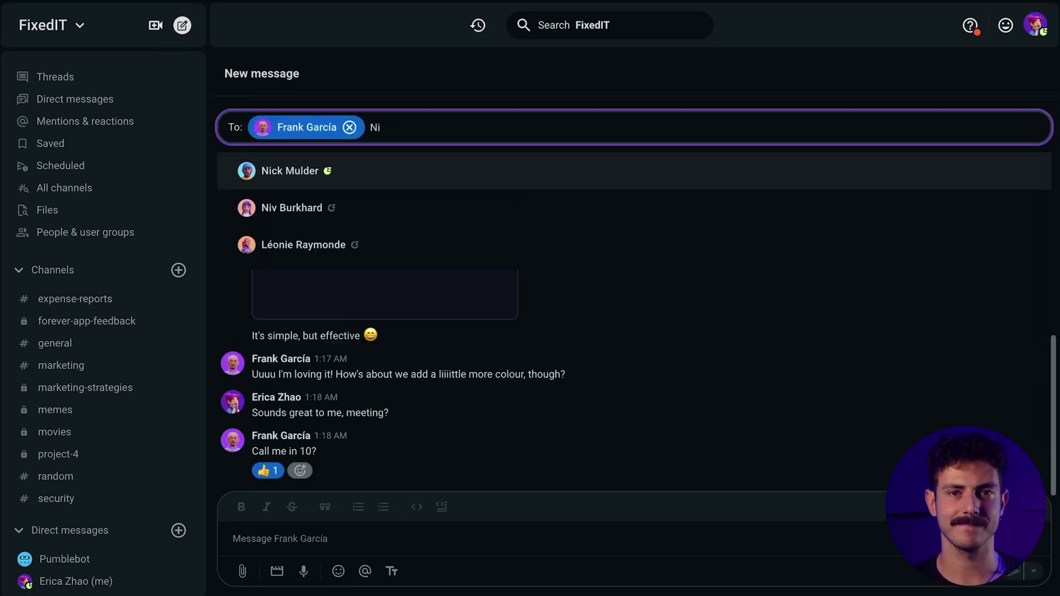
pyautogui.click(399, 169)
pyautogui.click(381, 521)
pyautogui.write('Hey guys!')
pyautogui.hotkey('shift', 'Return')
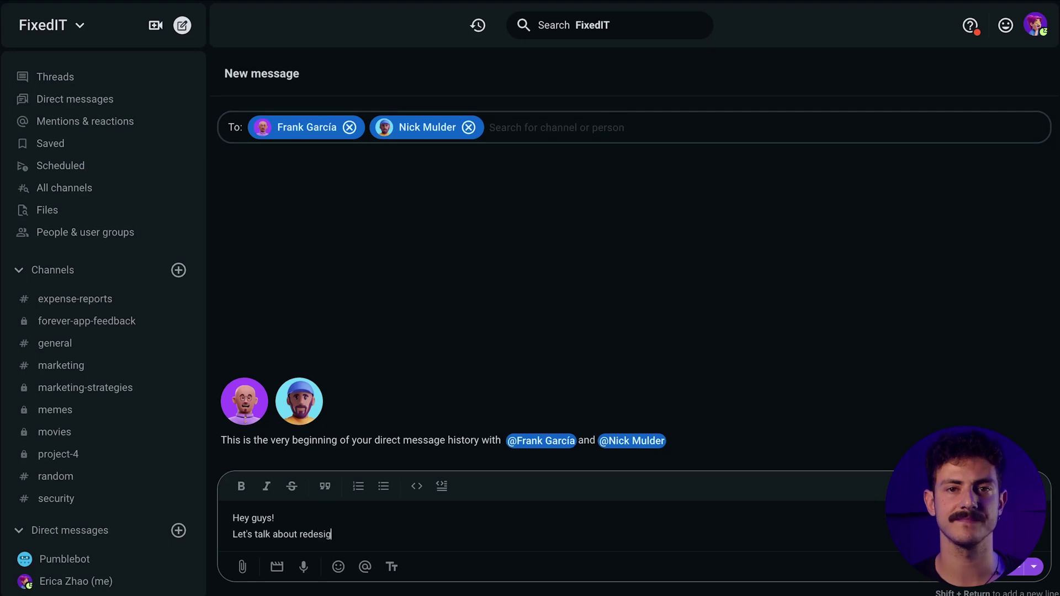
pyautogui.press('Return')
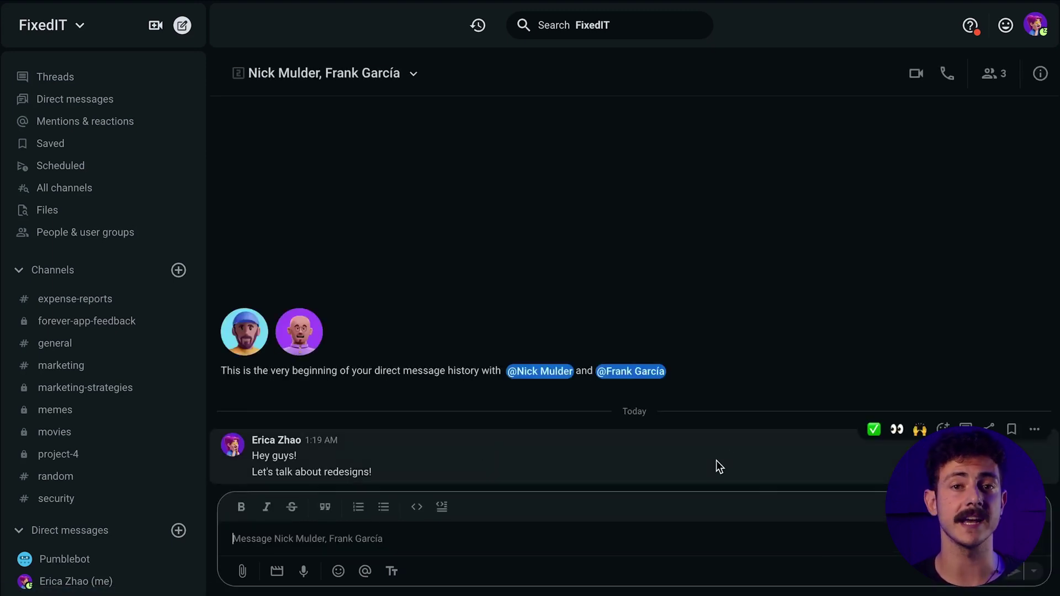
# Edit the group message, replacing 'redesigns' with 'corrections'
pyautogui.click(1035, 432)
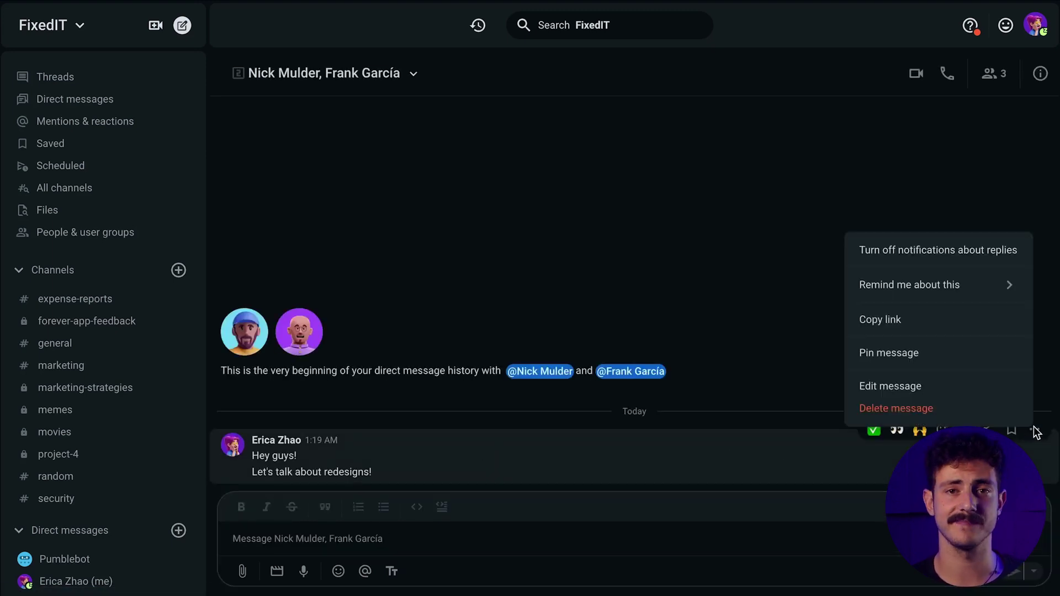
pyautogui.click(950, 398)
pyautogui.doubleClick(368, 392)
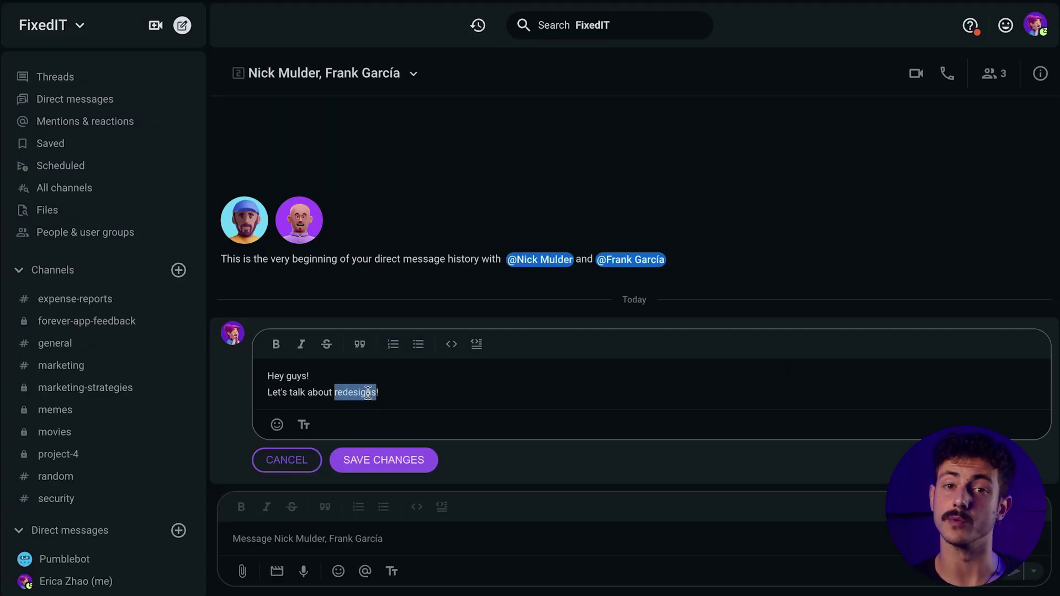
pyautogui.write('correctio')
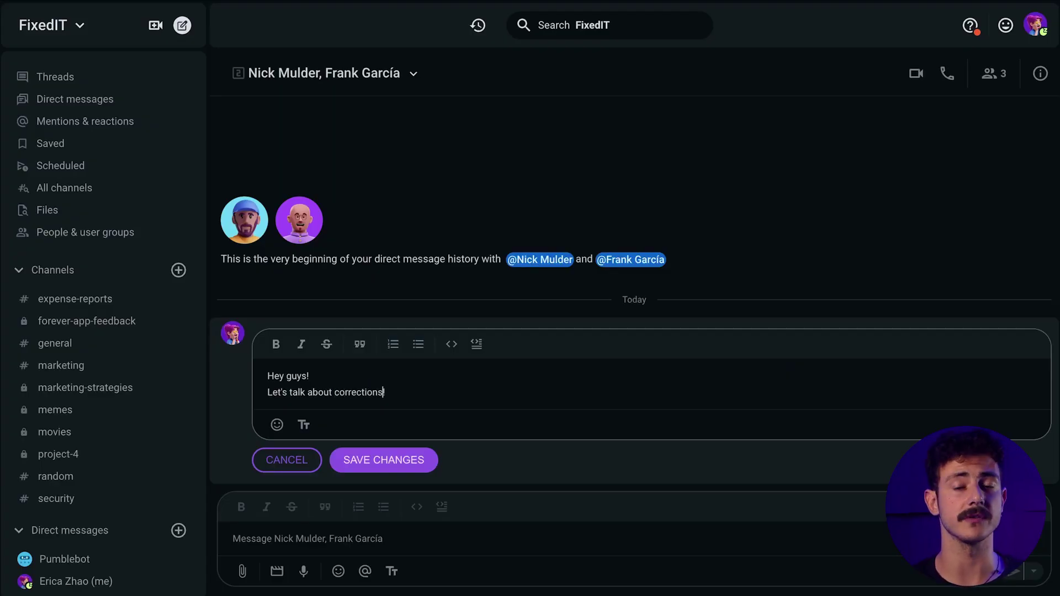
pyautogui.press('Return')
# Delete the edited group message
pyautogui.click(1034, 432)
pyautogui.click(941, 408)
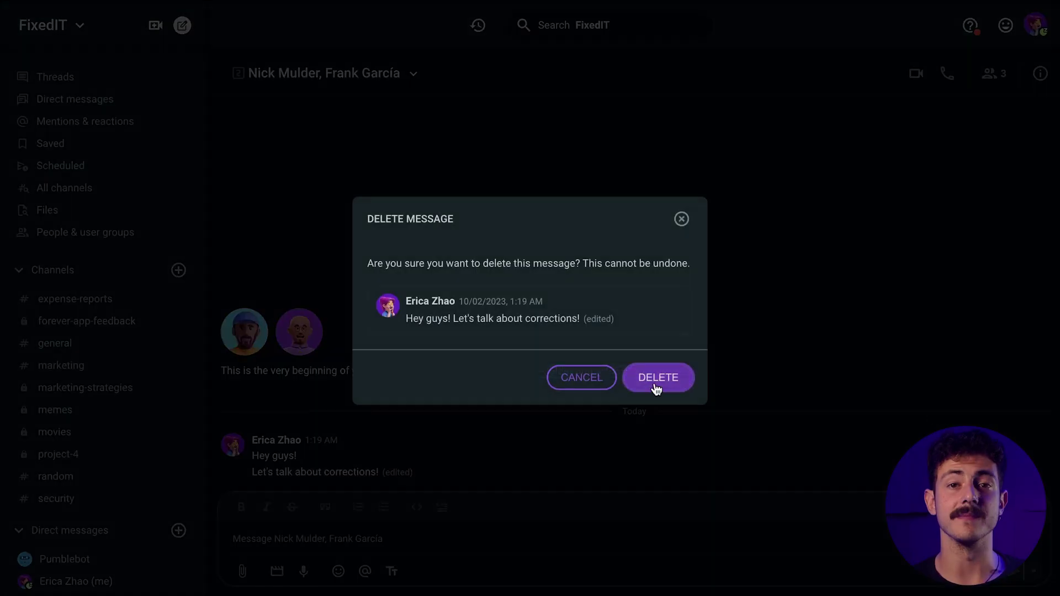
pyautogui.click(654, 384)
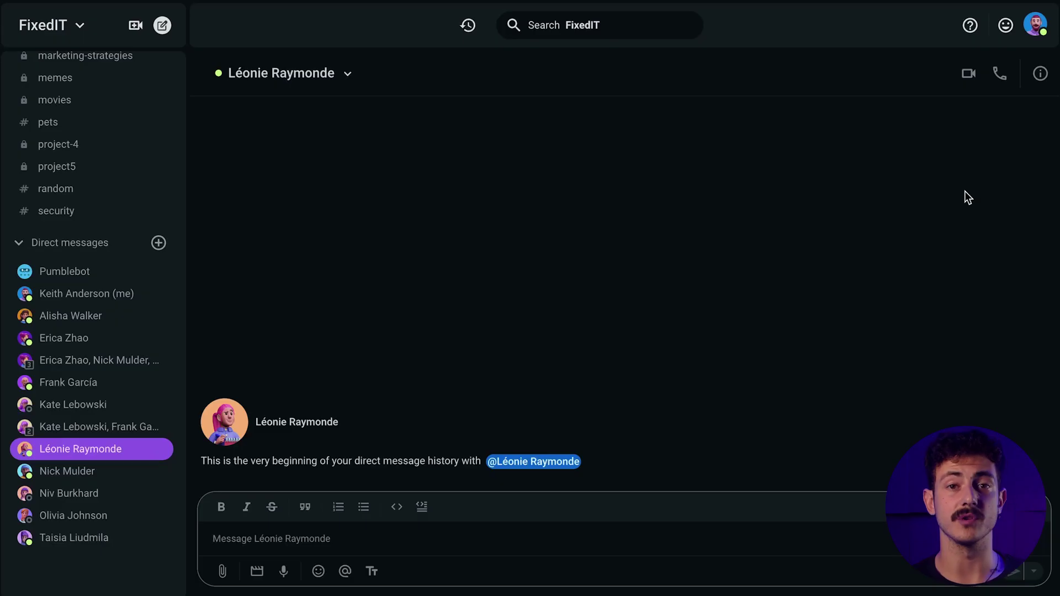
# Send the colleague the direct message 'Can we hop on a quick call? 😄'
pyautogui.write('Can we hop on a quick call? 😄')
pyautogui.press('Return')
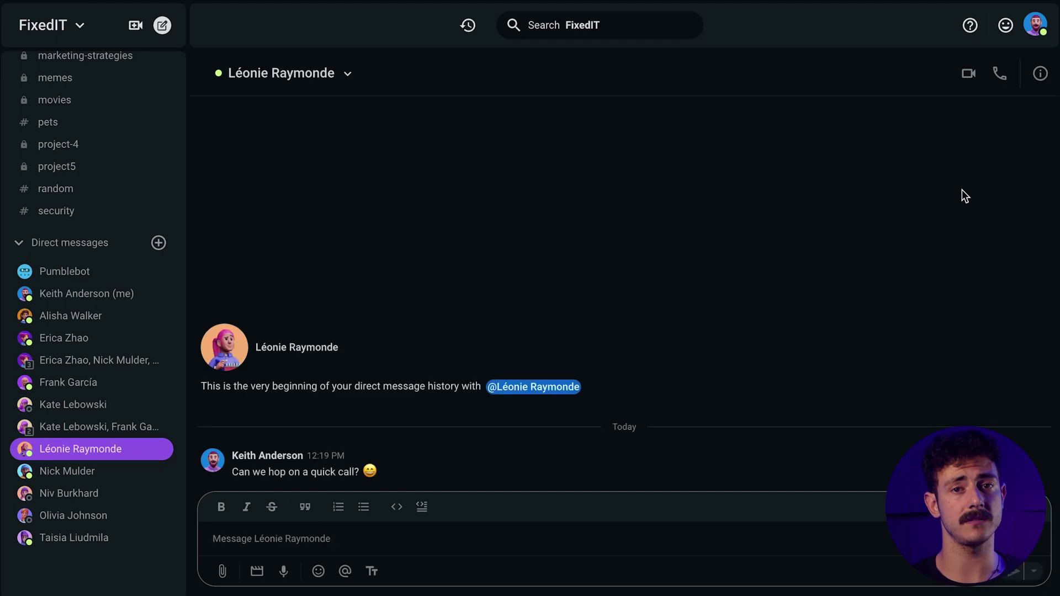
# Start a video call with the colleague, dismiss device notices, and test camera and mic, leaving both on
pyautogui.click(968, 75)
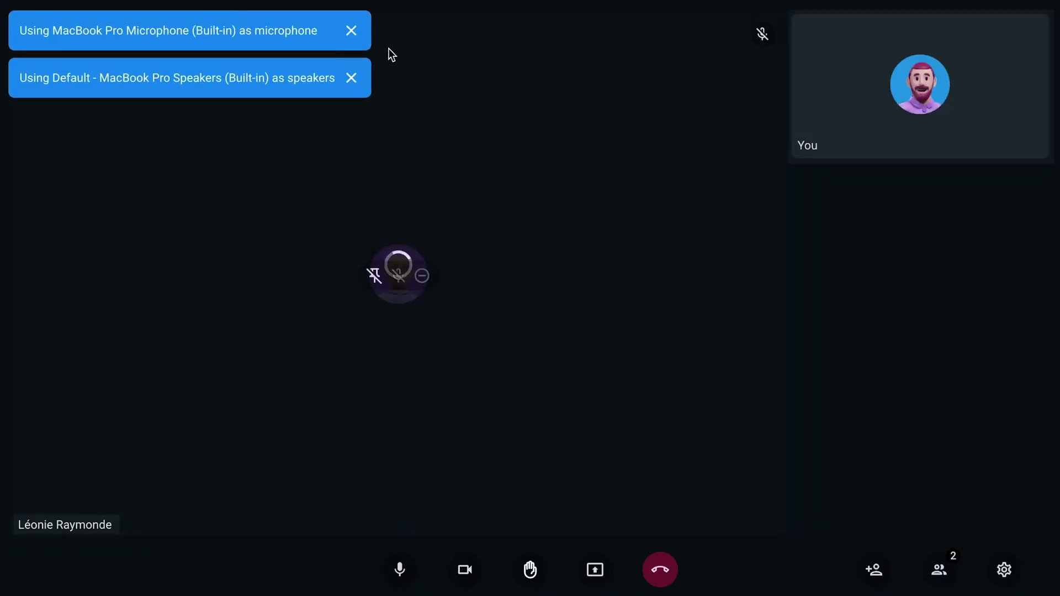
pyautogui.click(352, 32)
pyautogui.click(351, 32)
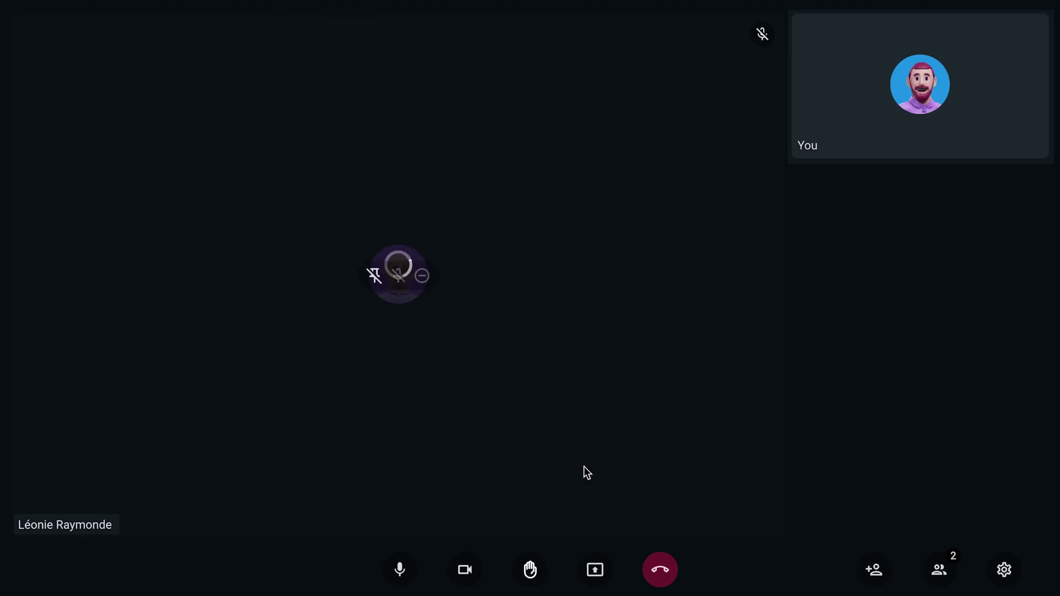
pyautogui.click(465, 570)
pyautogui.click(410, 573)
pyautogui.click(414, 574)
pyautogui.click(465, 570)
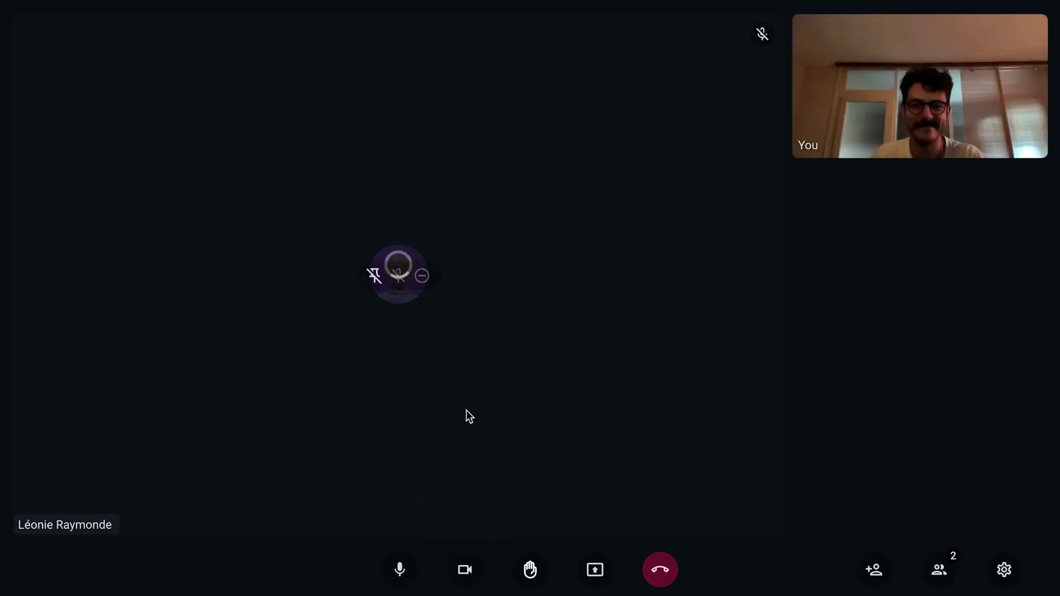
# Review the visual effects in call settings unchanged, then bring up the screen-sharing source chooser
pyautogui.click(1004, 575)
pyautogui.click(605, 410)
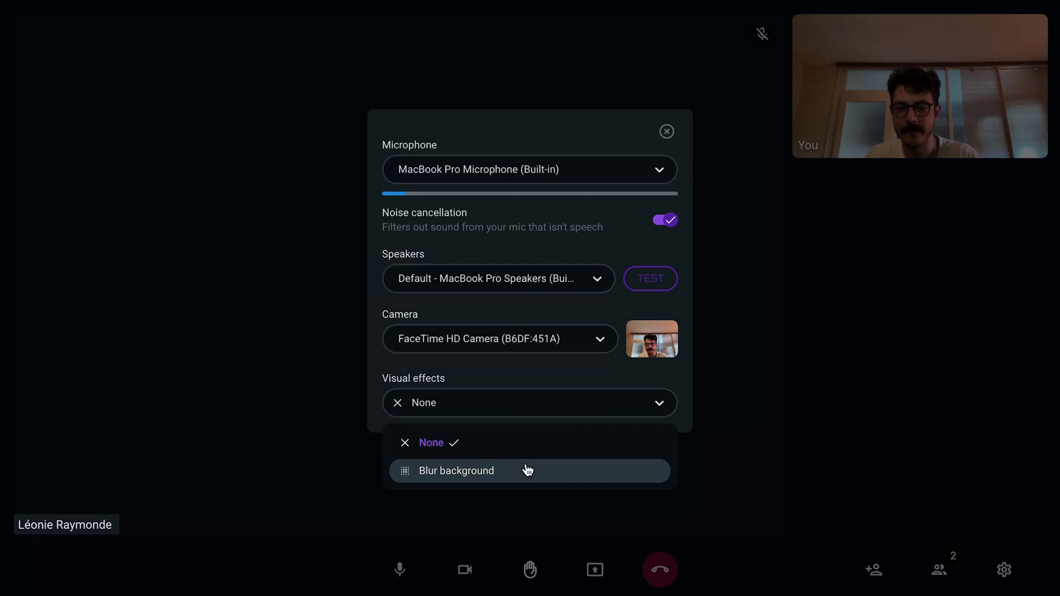
pyautogui.click(667, 133)
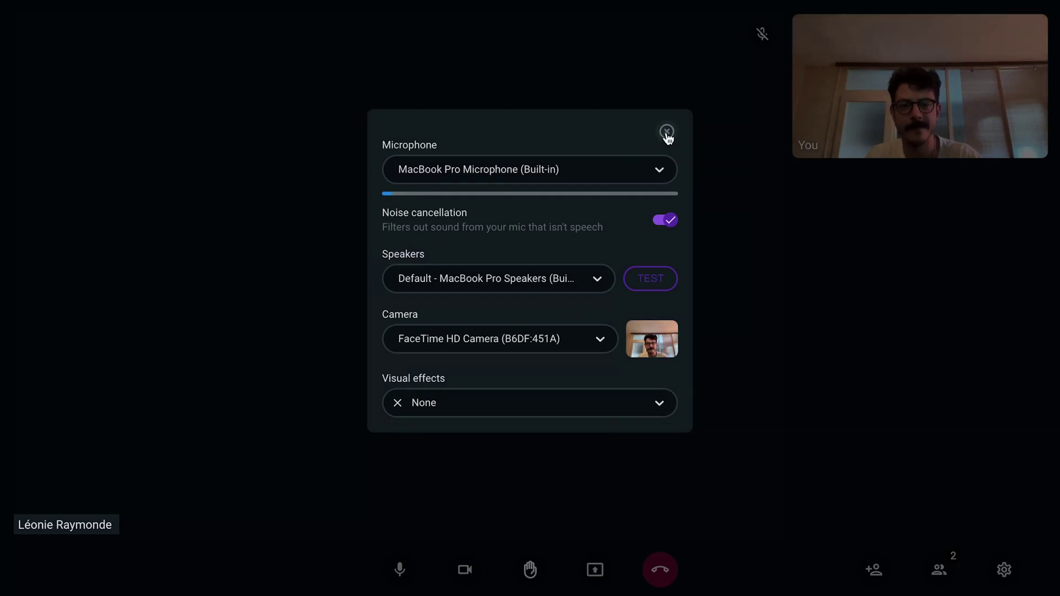
pyautogui.click(667, 133)
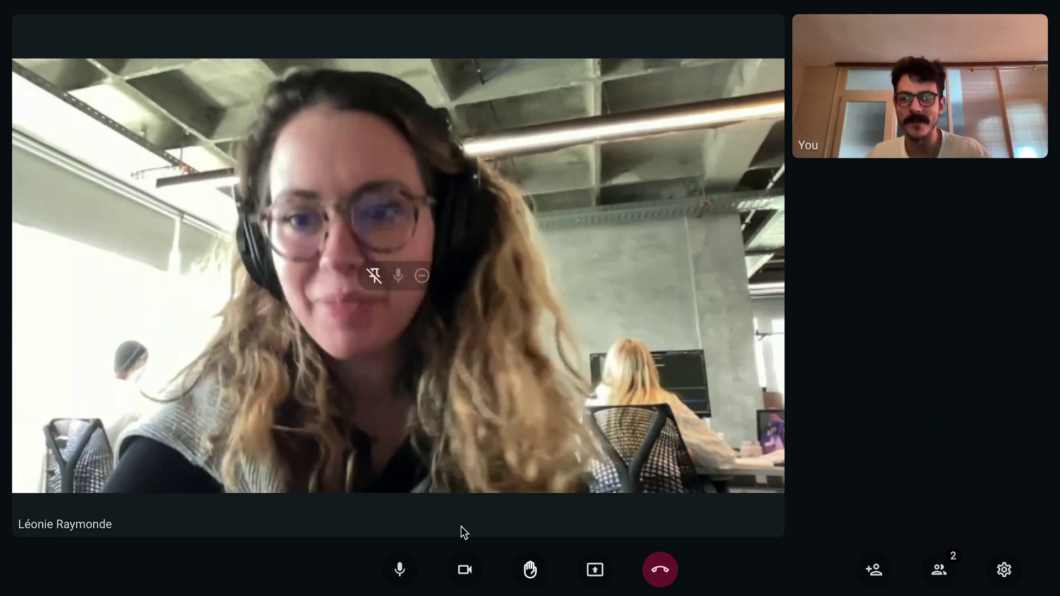
pyautogui.click(596, 570)
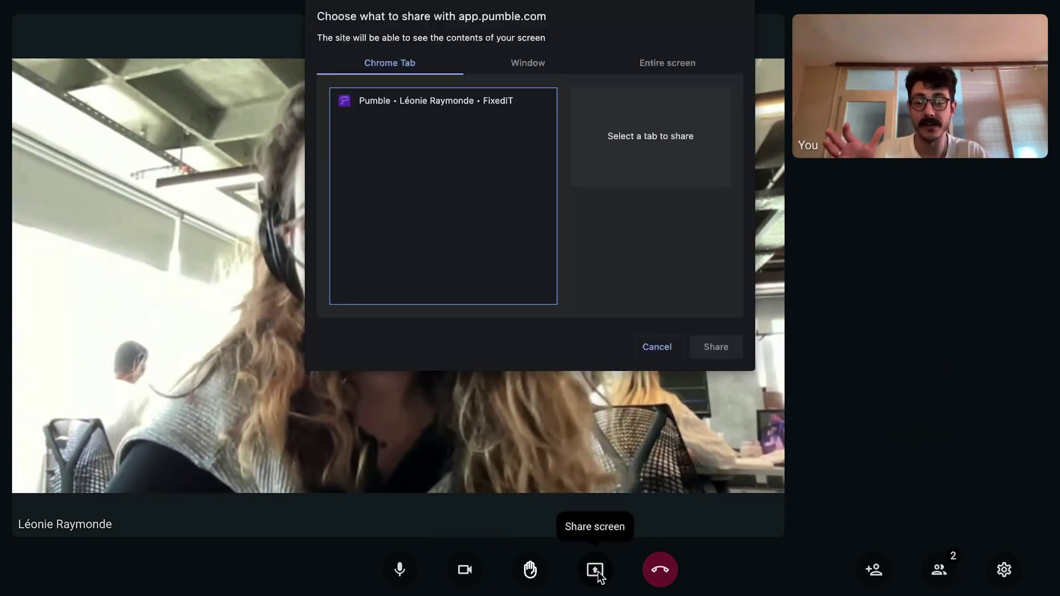
# Share a separate app window, rather than a browser tab, into the video call
pyautogui.click(552, 58)
pyautogui.click(715, 347)
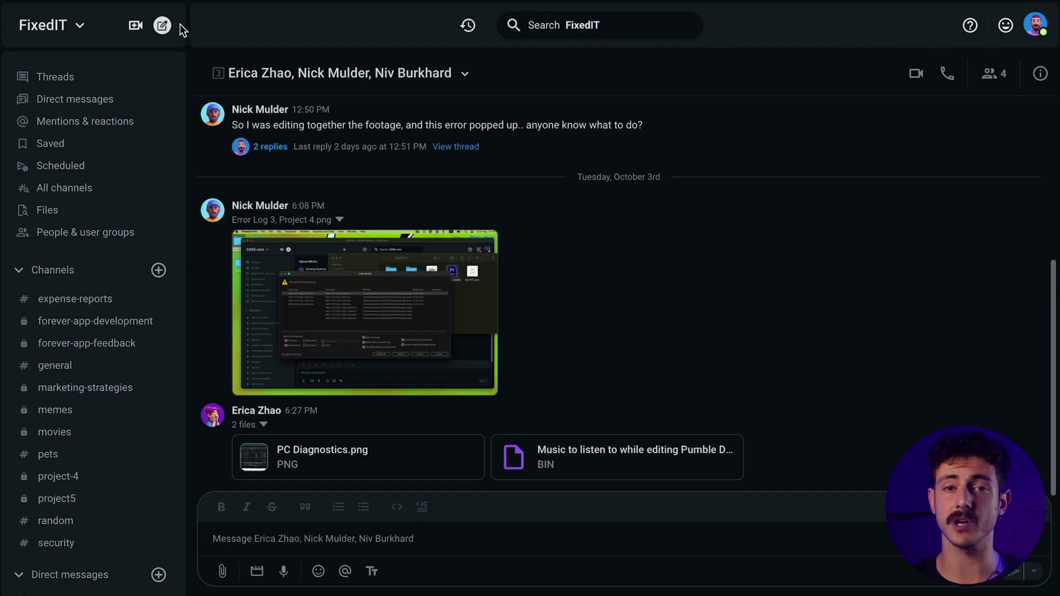
# Create a new meeting link, post it in the group conversation, and open it
pyautogui.click(136, 25)
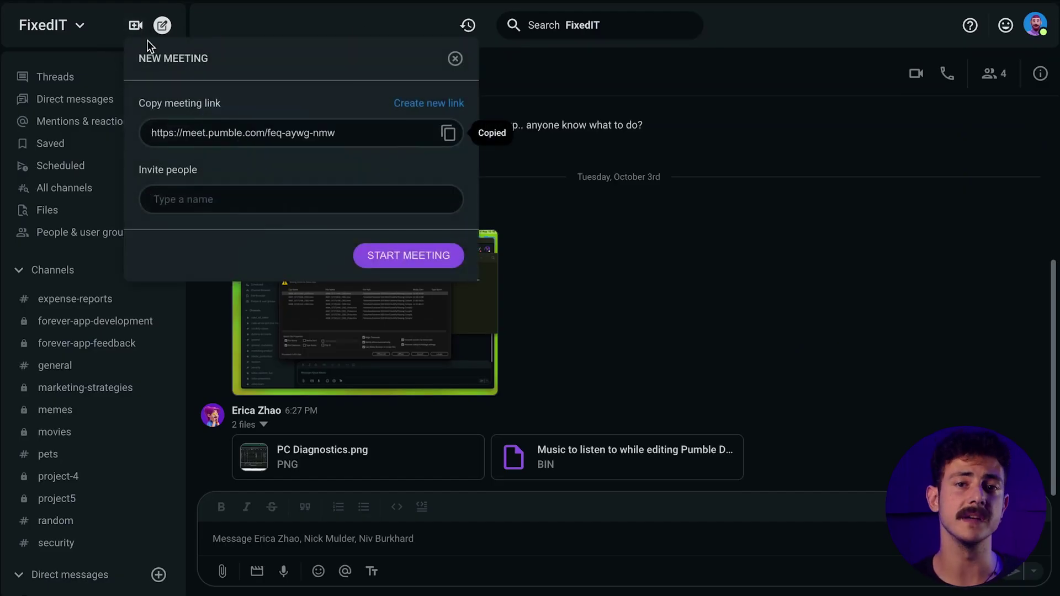
pyautogui.click(455, 59)
pyautogui.click(388, 539)
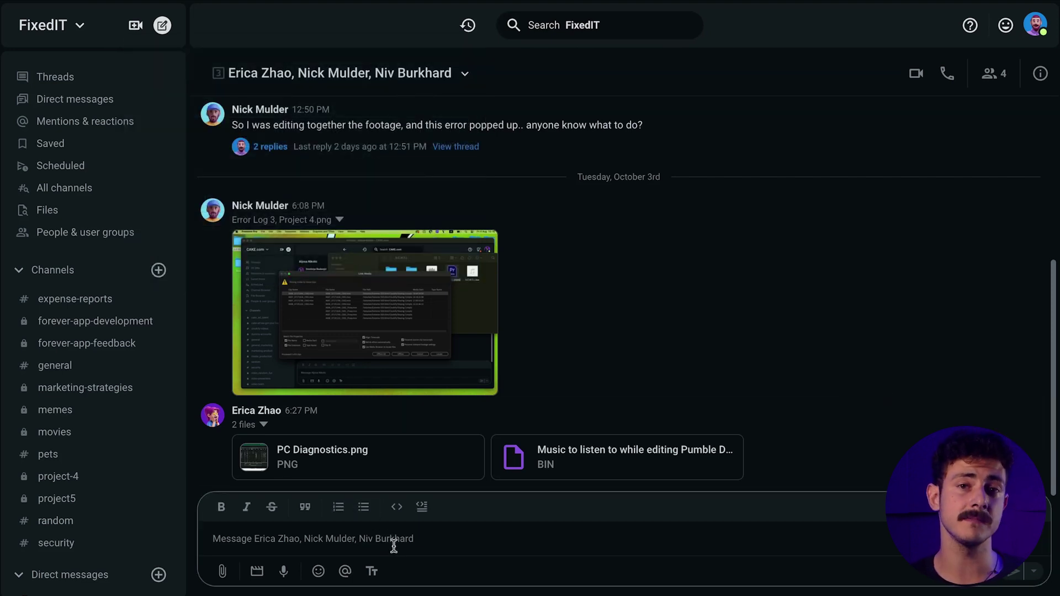
pyautogui.press('Return')
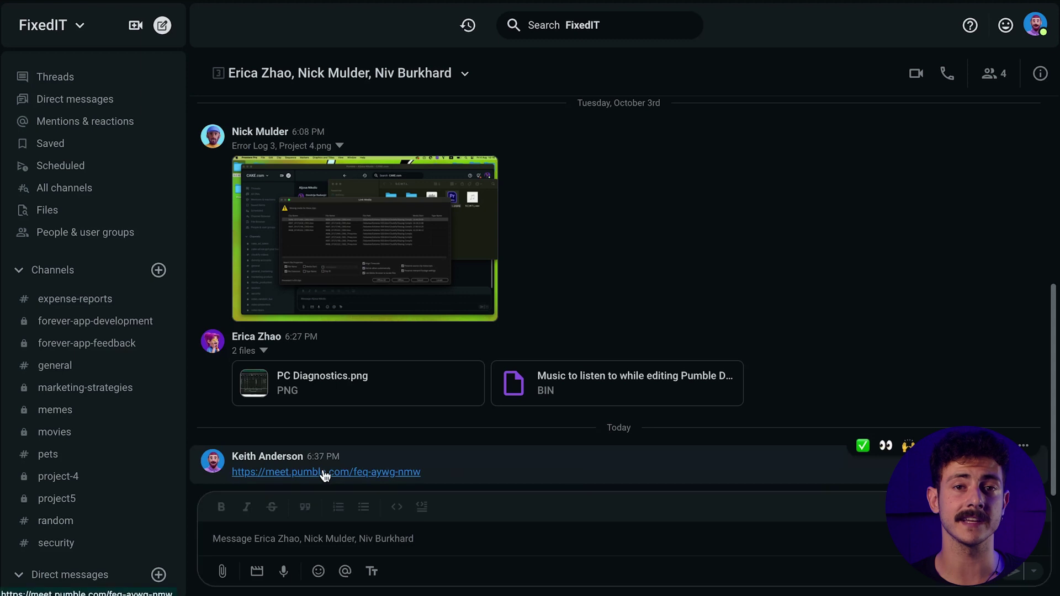
pyautogui.click(324, 471)
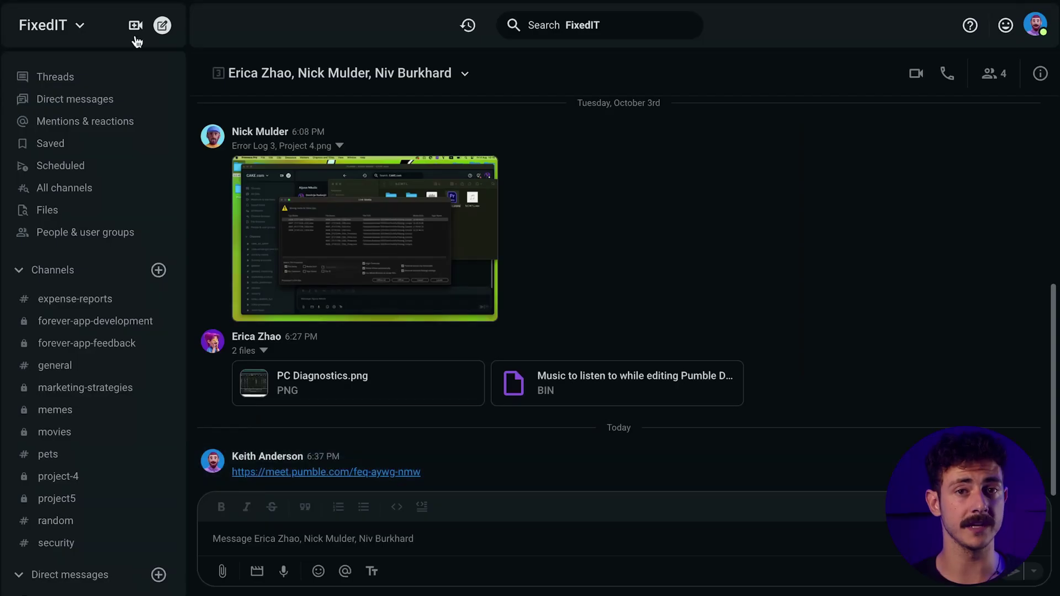
pyautogui.click(135, 25)
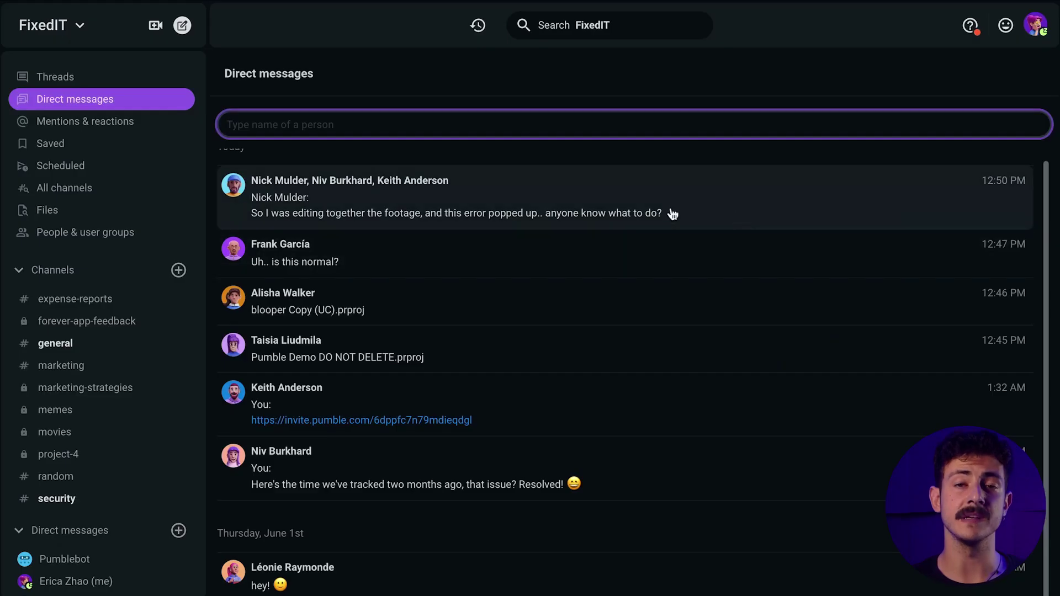
# Browse the Direct messages overview of today's recent conversations with the name field unfocused
pyautogui.scroll(-4, 99, 363)
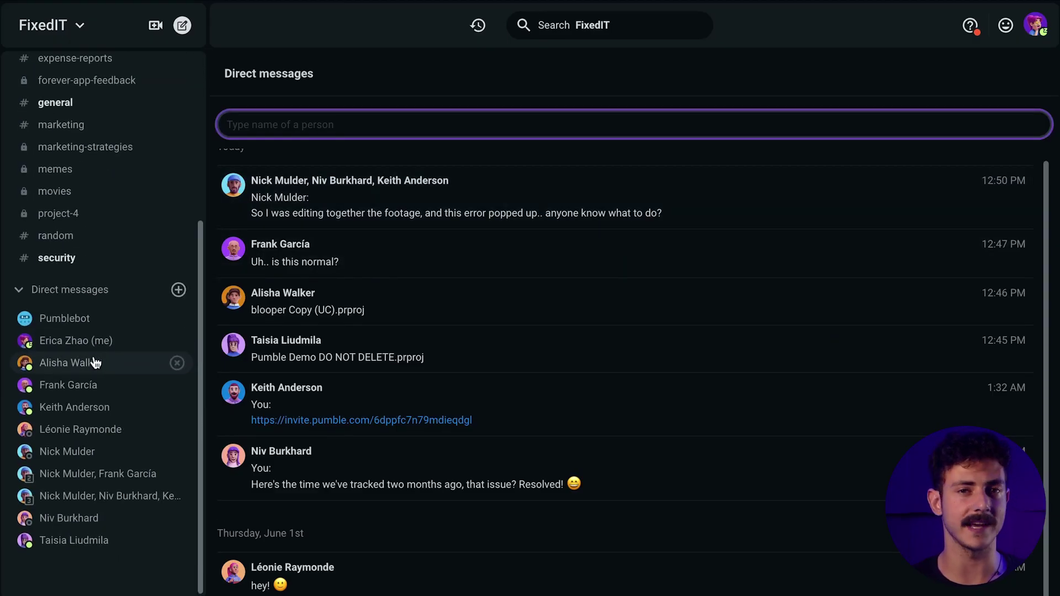
pyautogui.scroll(4, 95, 359)
pyautogui.click(473, 81)
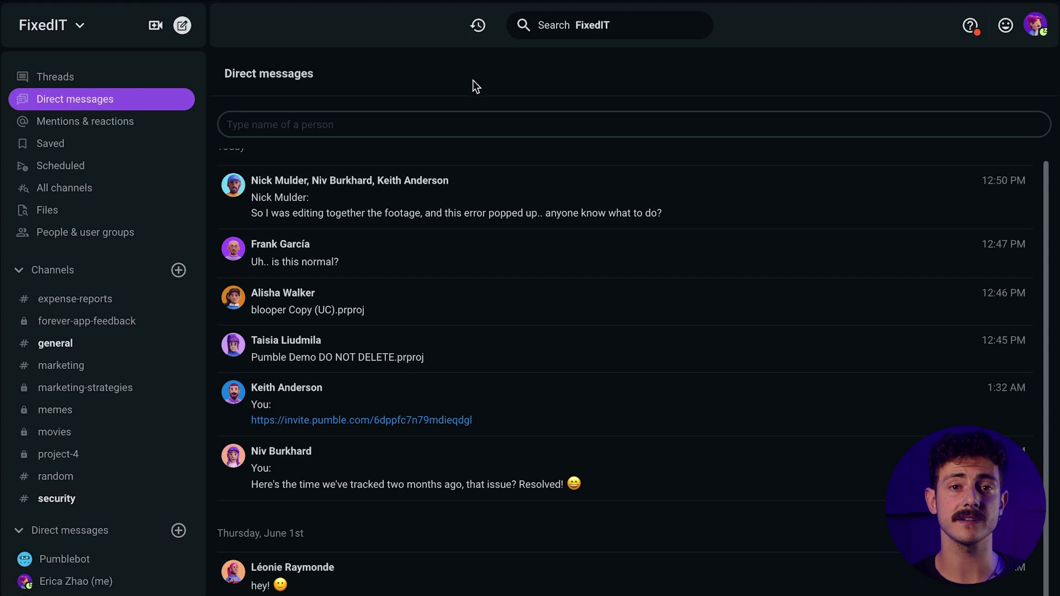
# Search the workspace for 'bug' and narrow the results to one colleague's messages
pyautogui.click(593, 24)
pyautogui.write('bu')
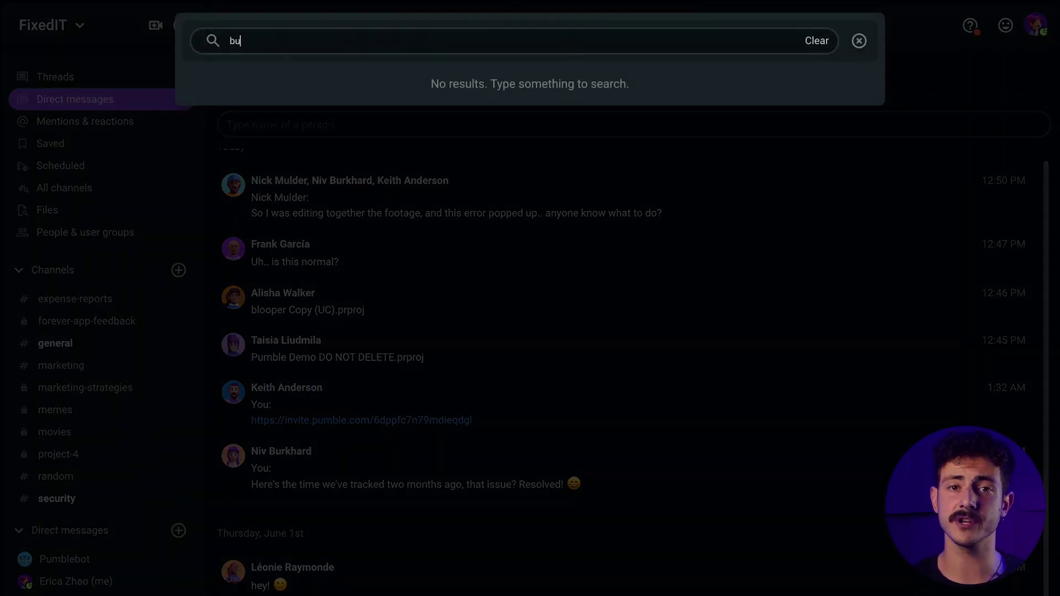
pyautogui.write('g')
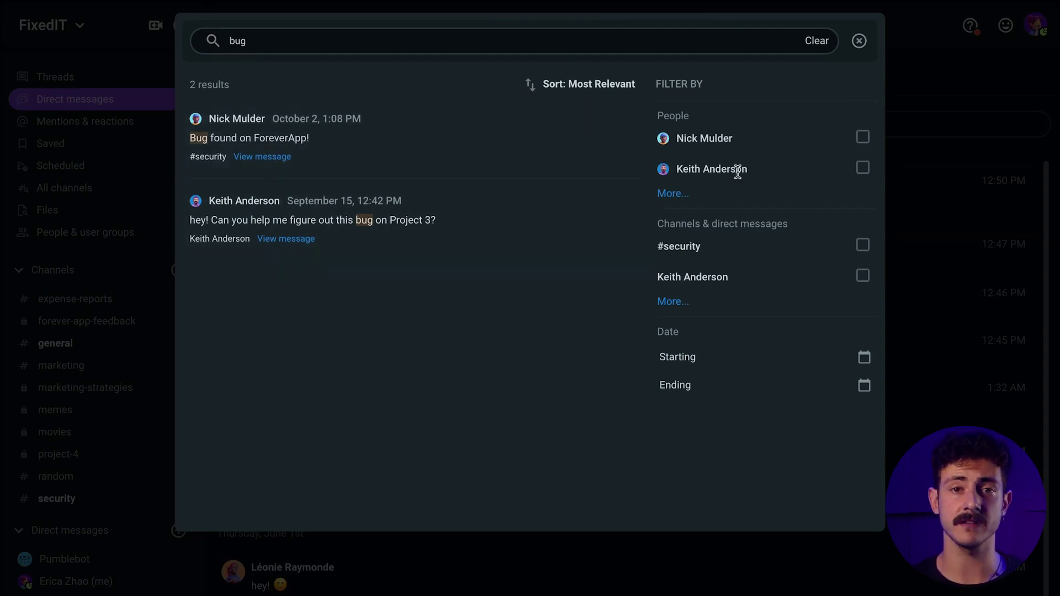
pyautogui.click(862, 168)
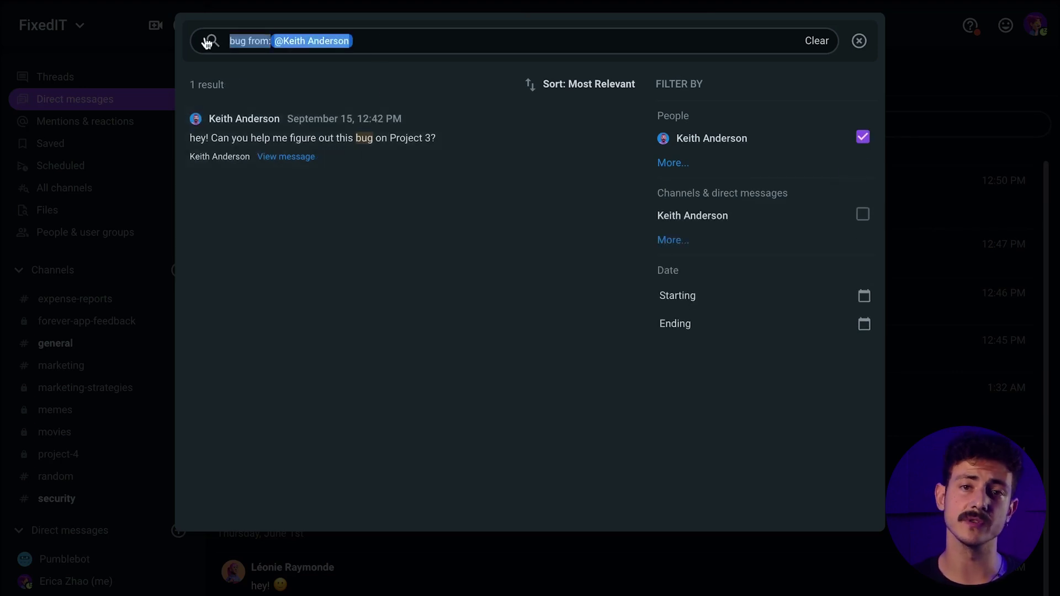
# Clear the query and person filter, search 'is this normal', and open the matching message
pyautogui.press('BackSpace')
pyautogui.click(815, 42)
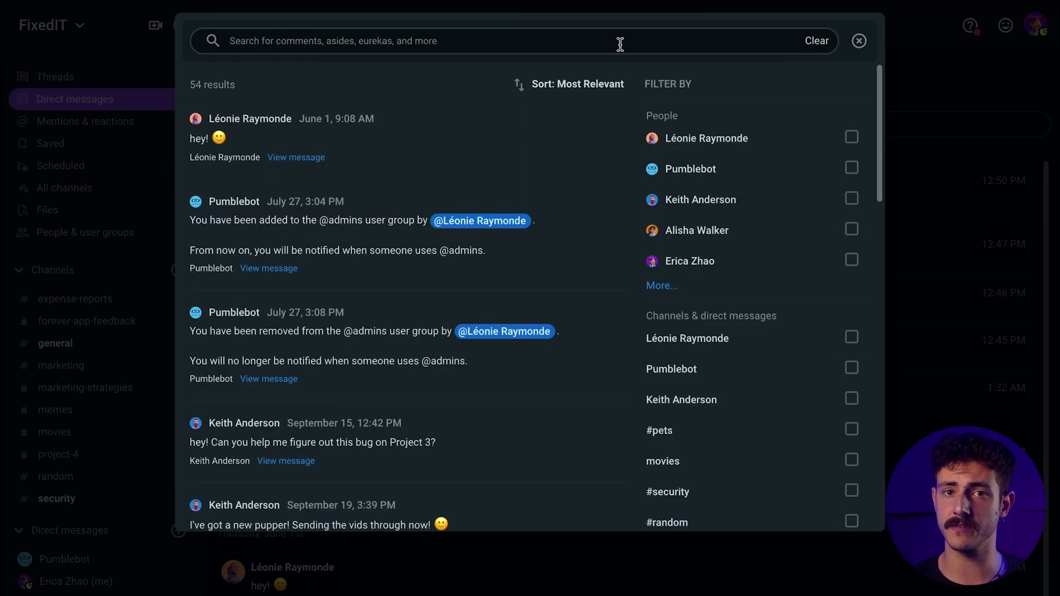
pyautogui.write('is this normal')
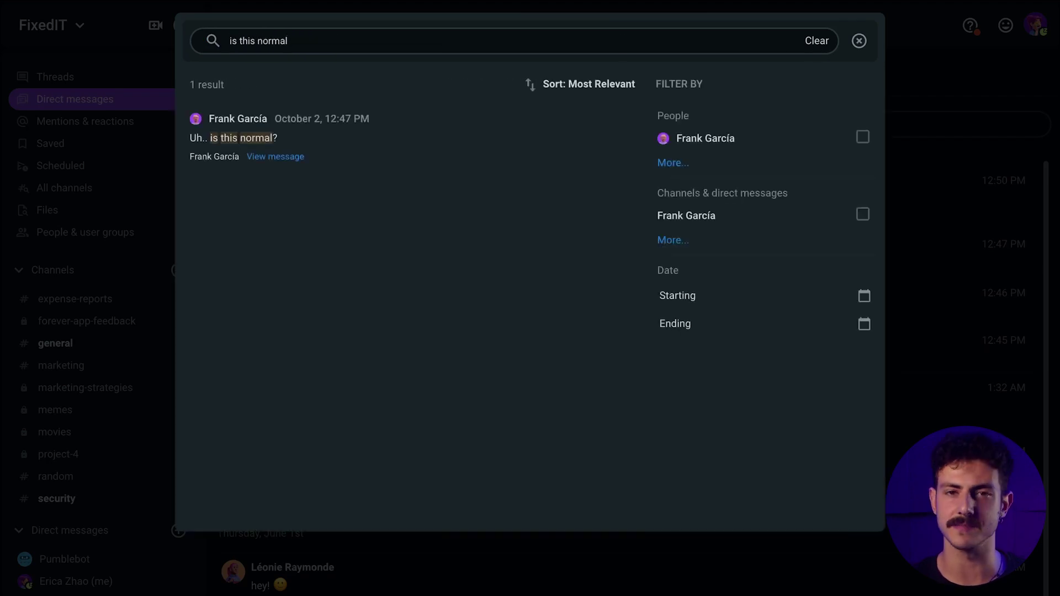
pyautogui.click(311, 146)
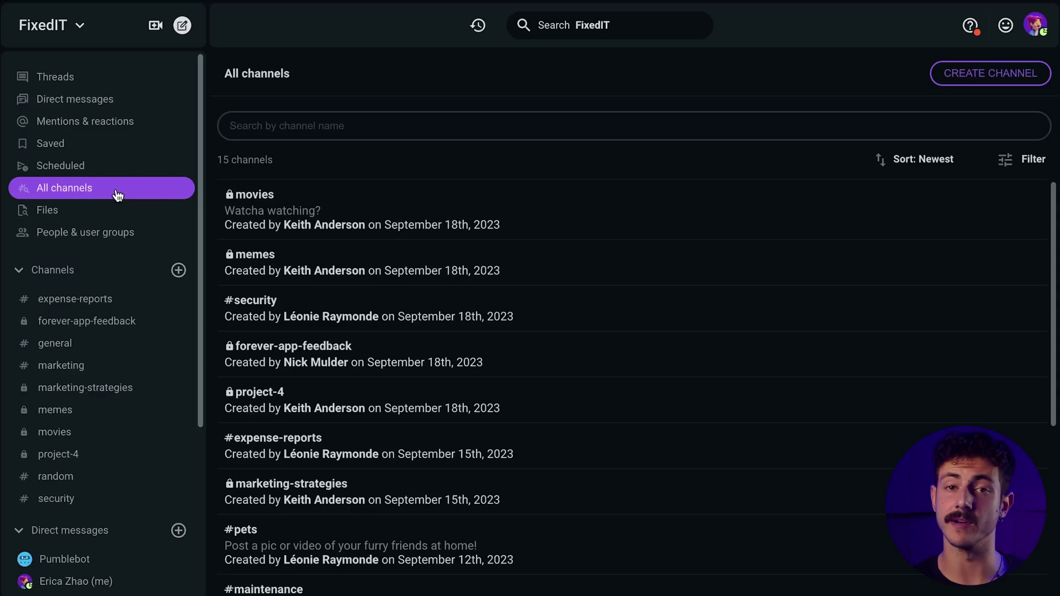
# View the #security channel from All channels, then return to the channel list
pyautogui.scroll(-1, 573, 320)
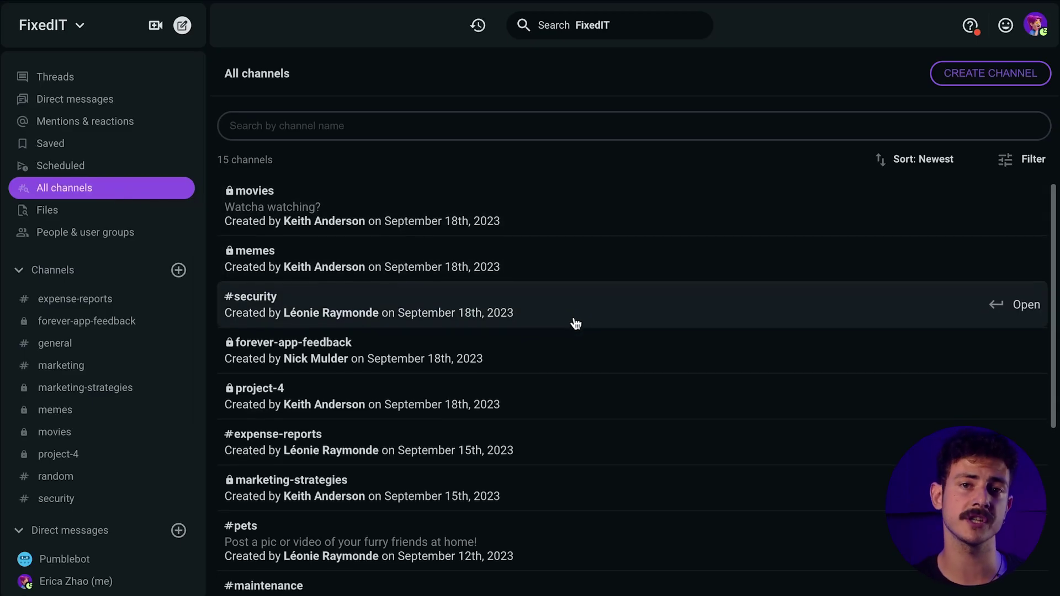
pyautogui.scroll(-2, 543, 407)
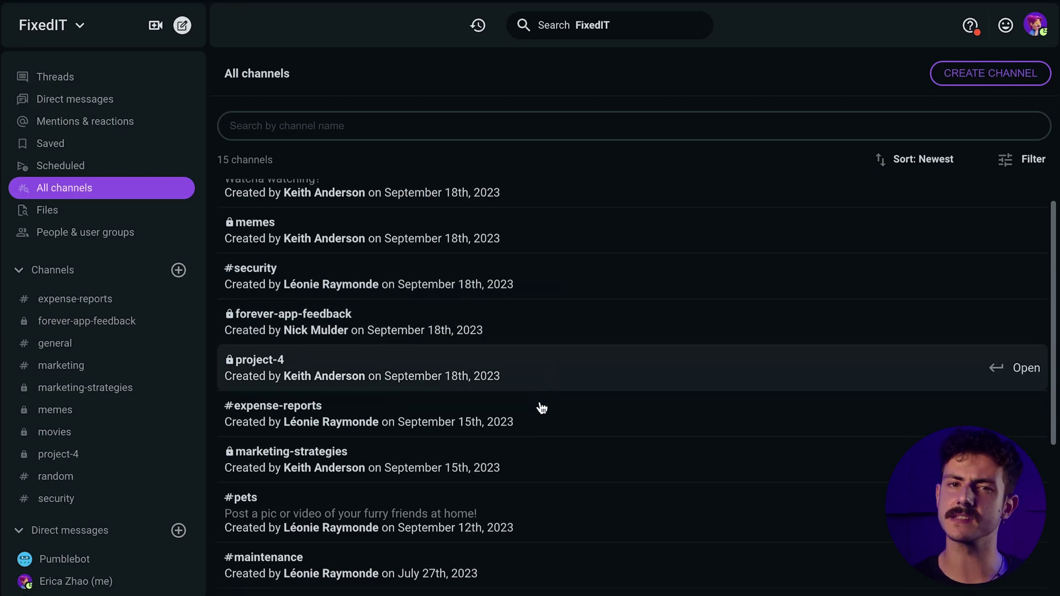
pyautogui.click(395, 271)
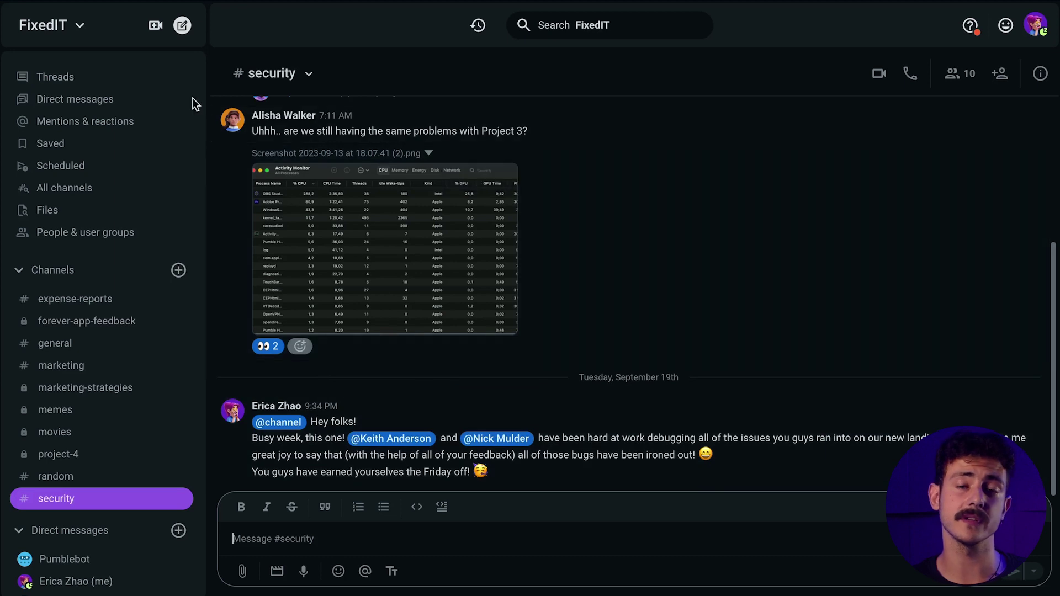
pyautogui.click(178, 192)
# Check the Channel type filter choices, then switch to the workspace's Files page
pyautogui.scroll(-3, 650, 425)
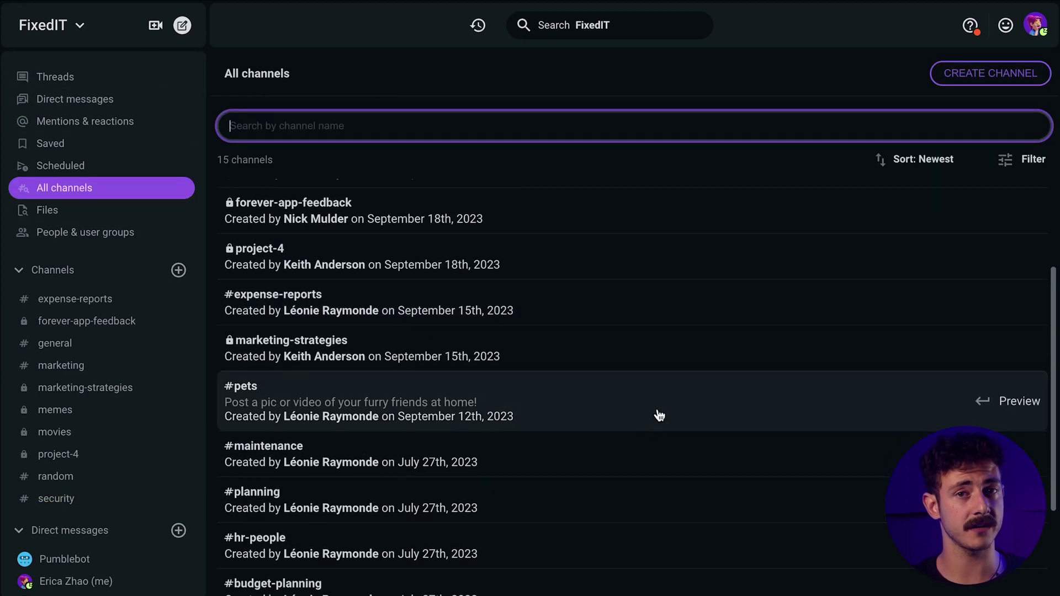
pyautogui.click(1023, 160)
pyautogui.click(967, 231)
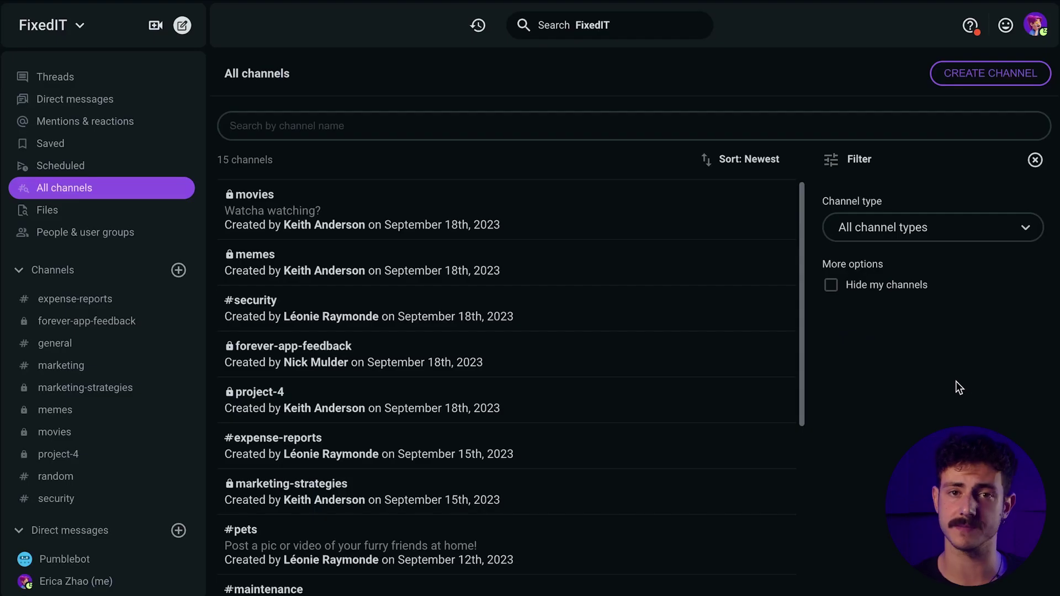
pyautogui.click(86, 212)
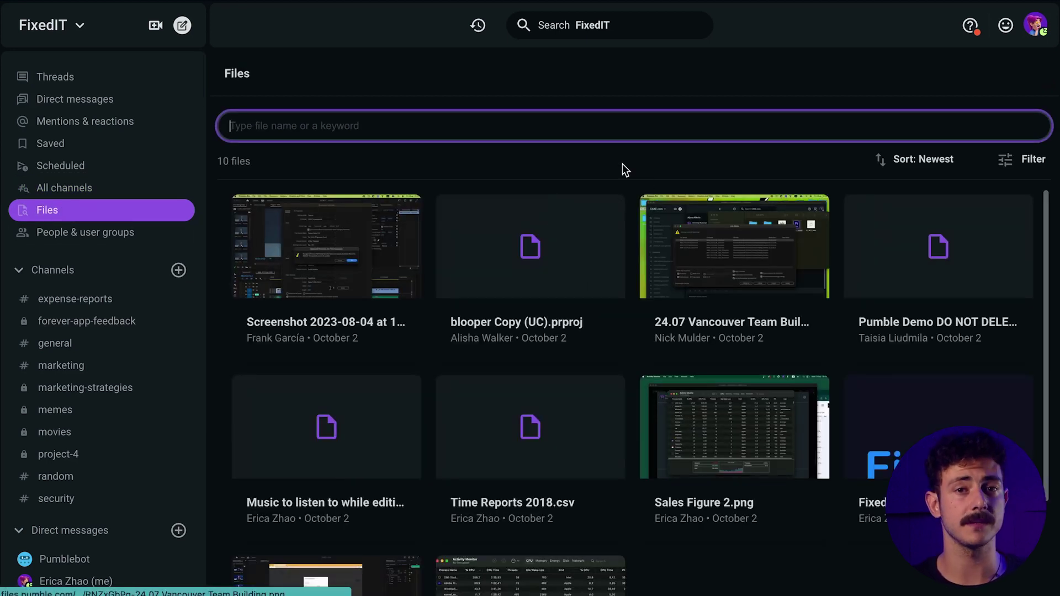
# Filter shared files with 'Sale' to find Sales Figure 2.png, then replace the query with 'Bl'
pyautogui.write('Sales')
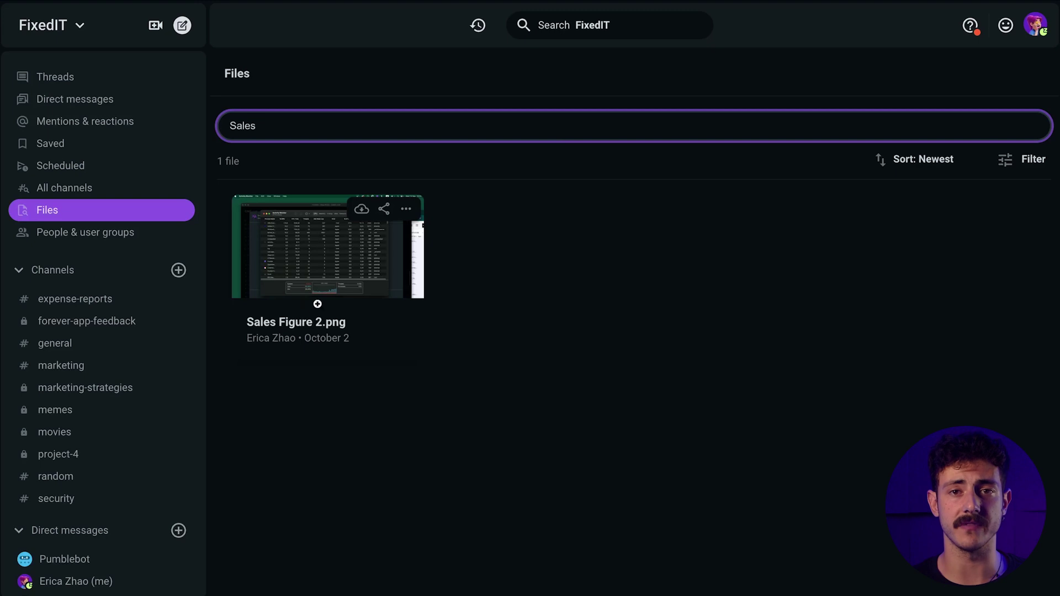
pyautogui.press('super+a')
pyautogui.write('Bl')
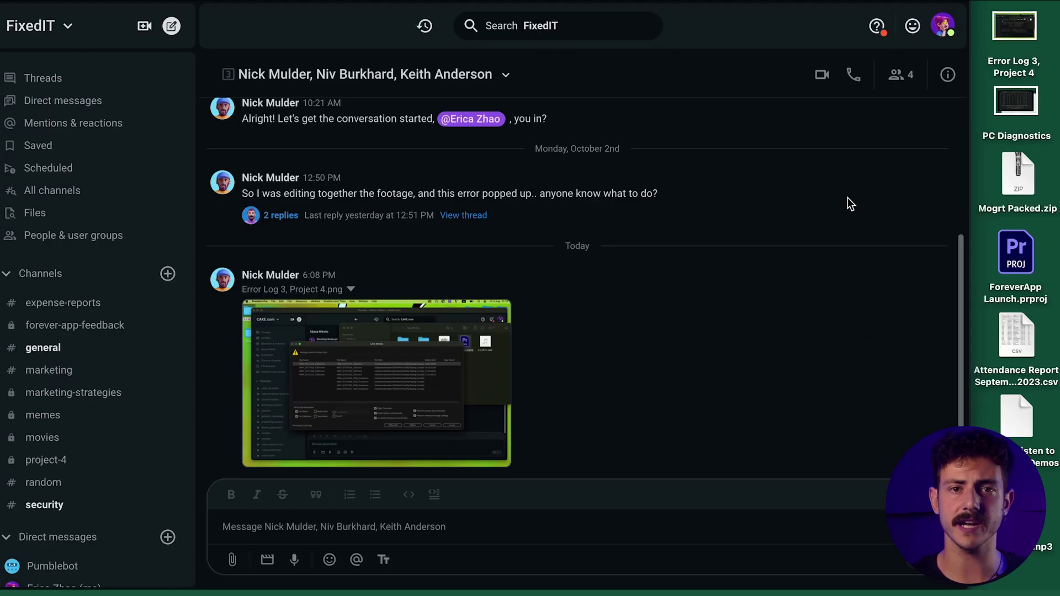
# Drop PC Diagnostics and the music mp3 into the group chat, and the Attendance Report CSV into project-4
pyautogui.moveTo(1007, 141); pyautogui.dragTo(519, 376)
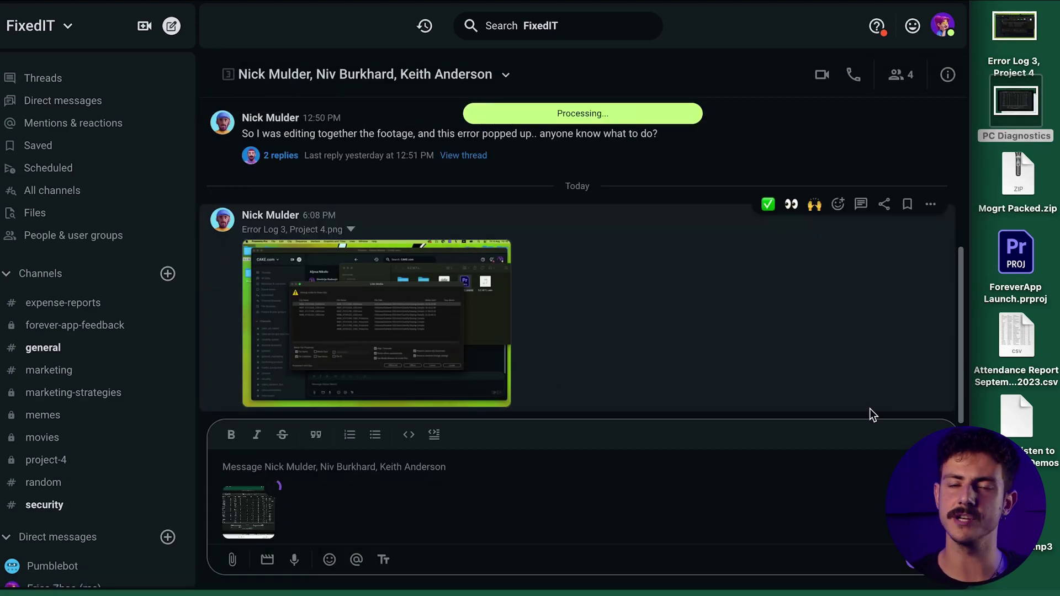
pyautogui.moveTo(1031, 436); pyautogui.dragTo(614, 453)
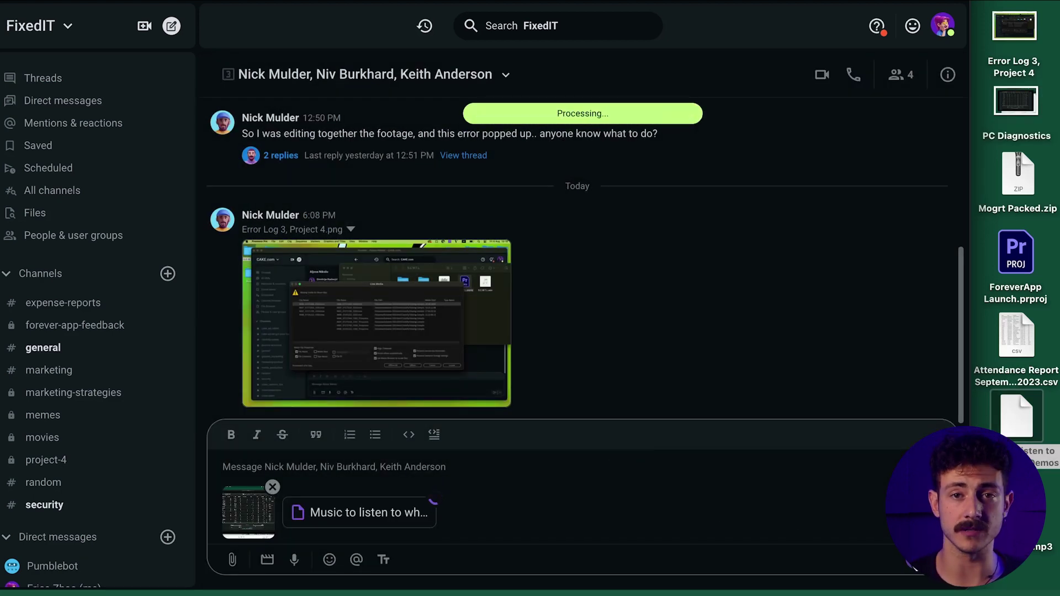
pyautogui.click(73, 462)
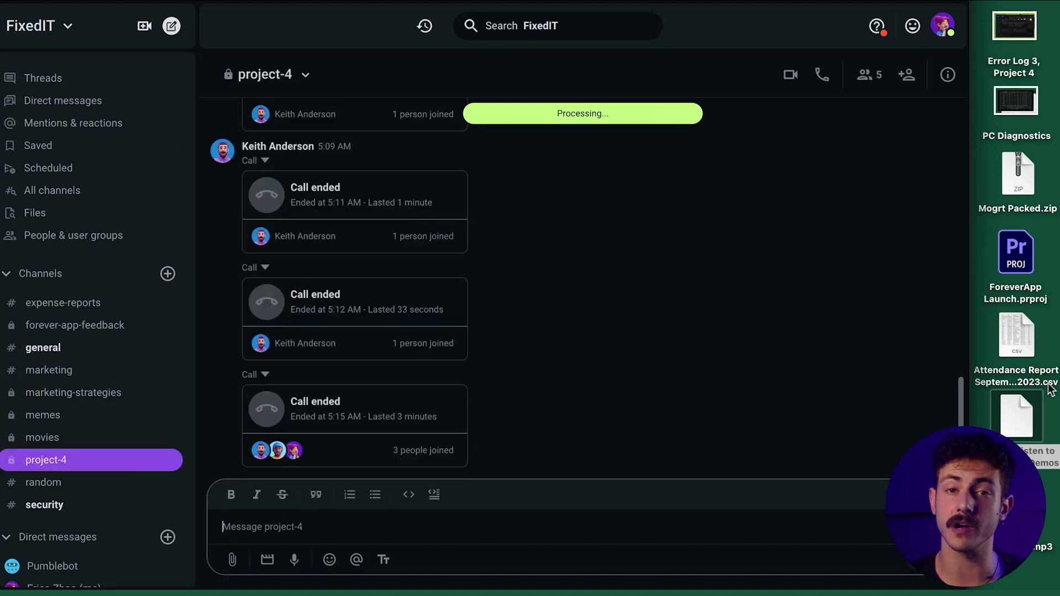
pyautogui.moveTo(1022, 349); pyautogui.dragTo(503, 468)
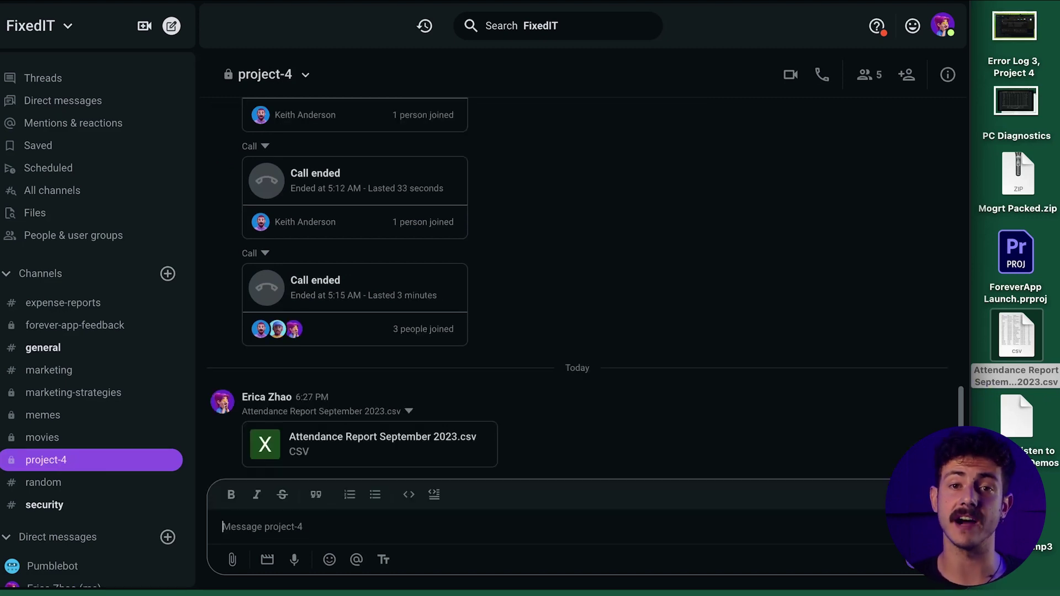
# Add the Attendance Report September 2023.csv file to saved items
pyautogui.click(480, 436)
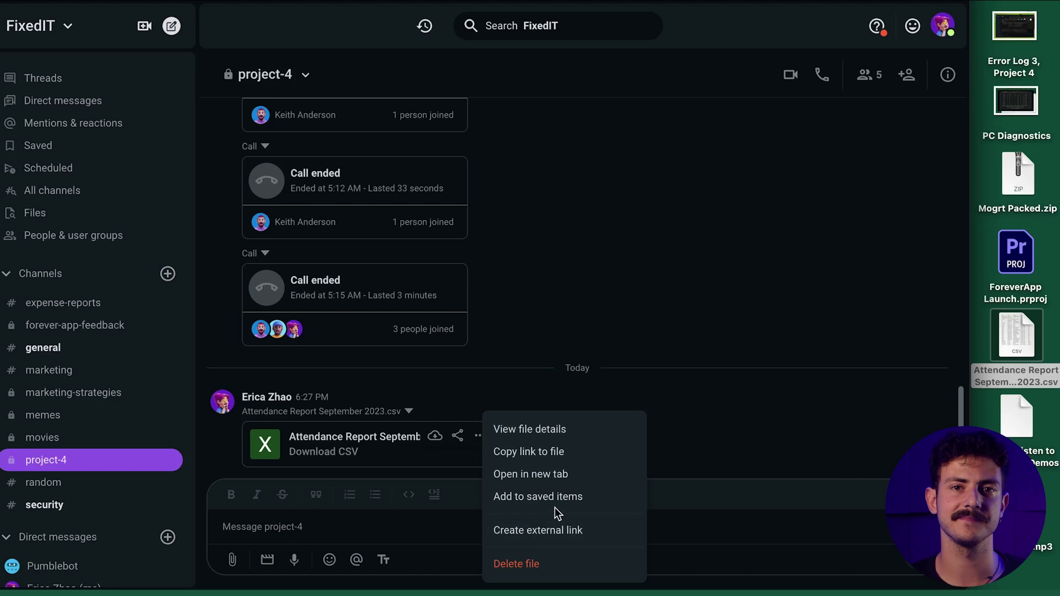
pyautogui.click(574, 505)
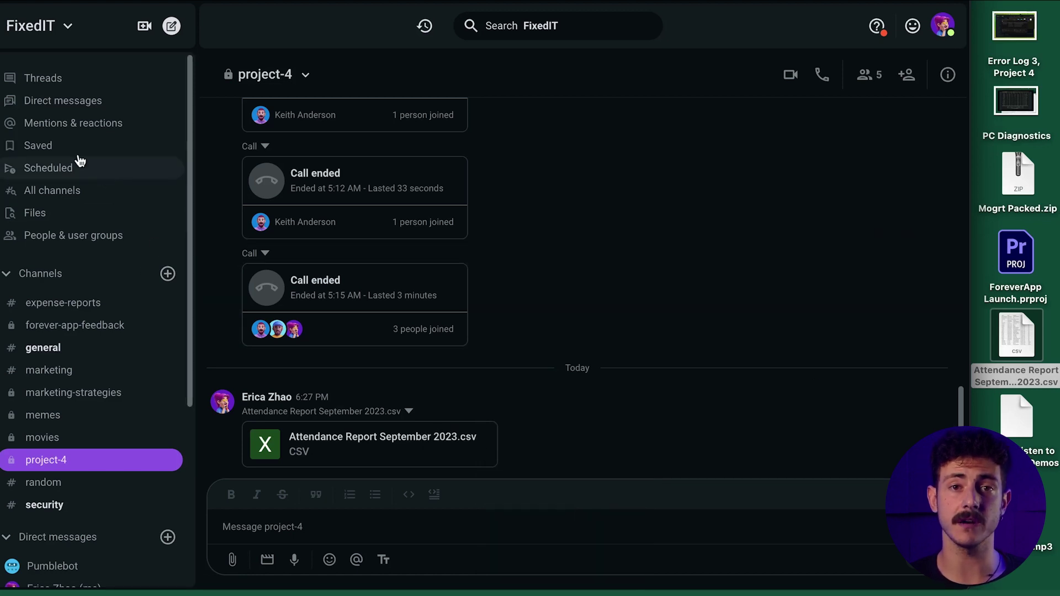
pyautogui.click(62, 148)
# Review details of the saved Attendance Report and FixedIT logo files, then go to Files
pyautogui.moveTo(379, 147)
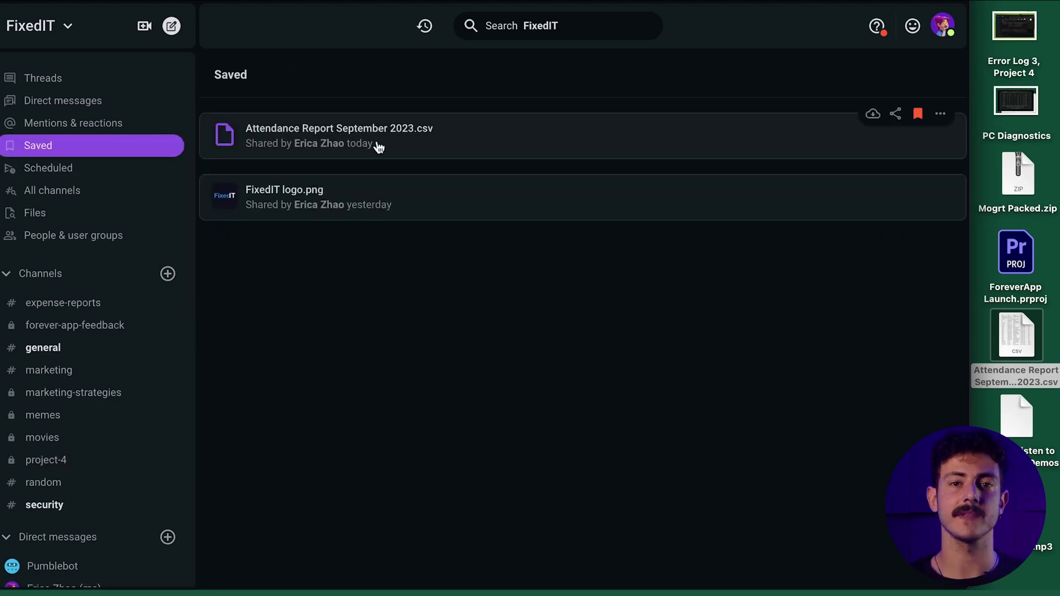
pyautogui.click(475, 148)
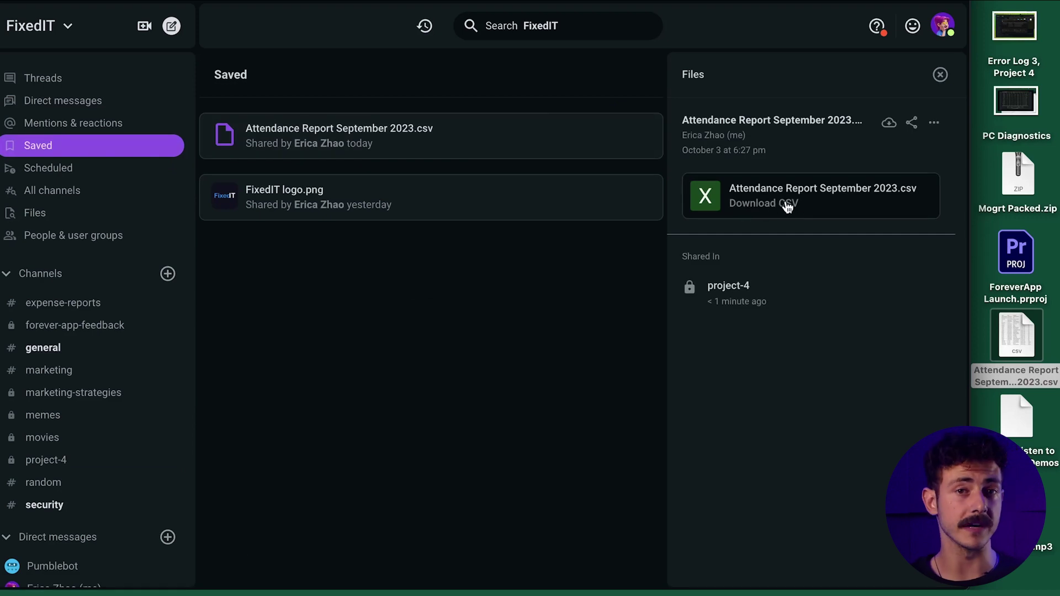
pyautogui.click(941, 75)
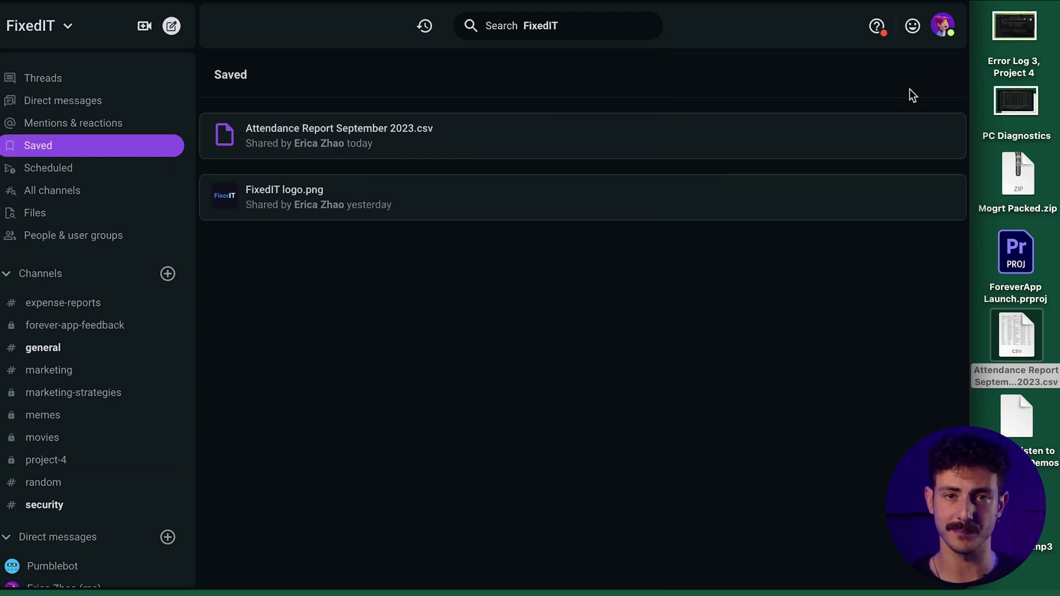
pyautogui.click(529, 194)
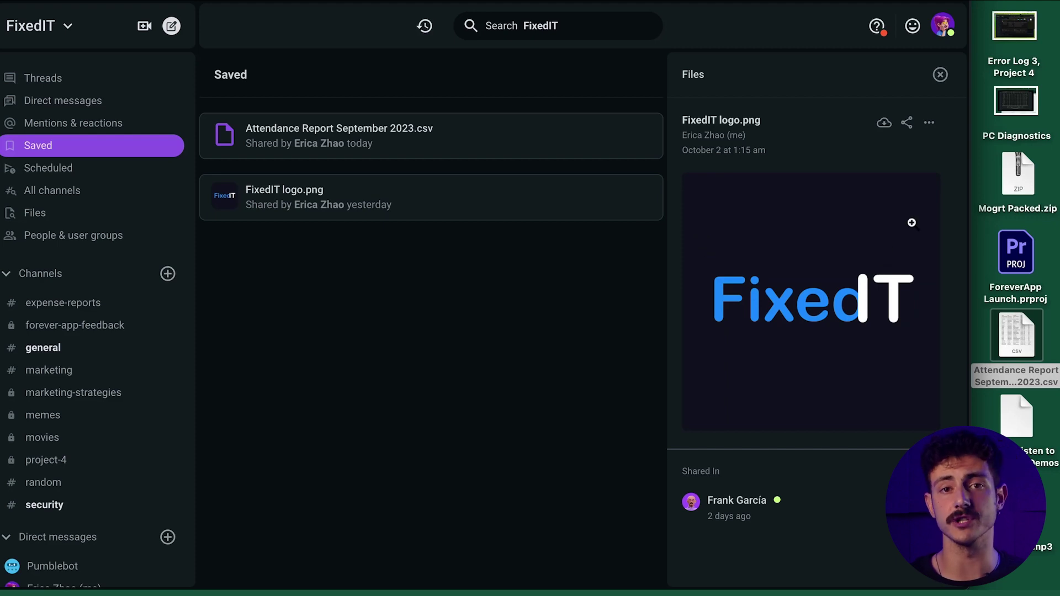
pyautogui.click(941, 77)
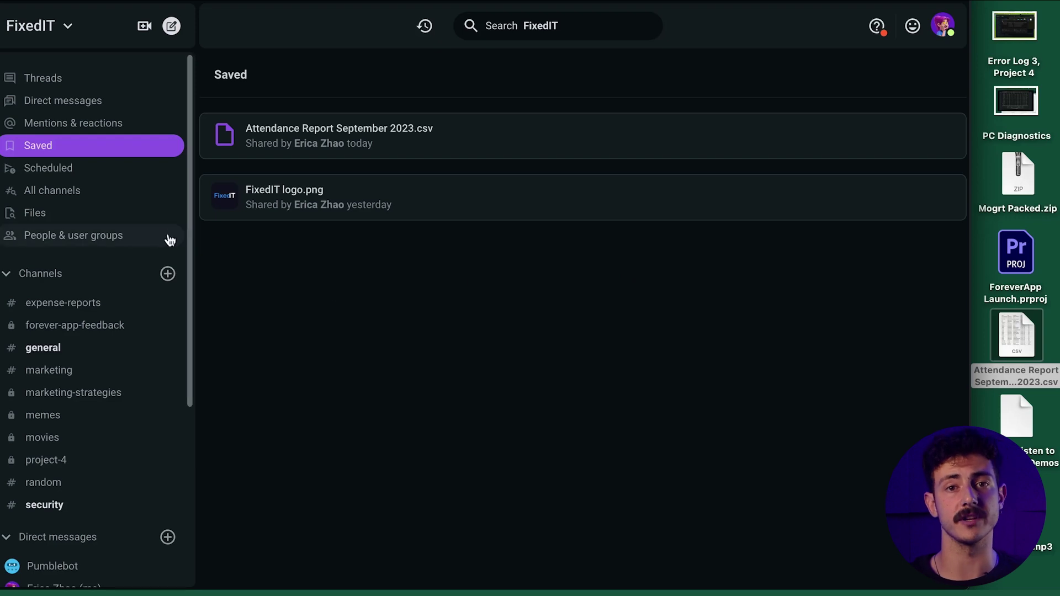
pyautogui.click(104, 220)
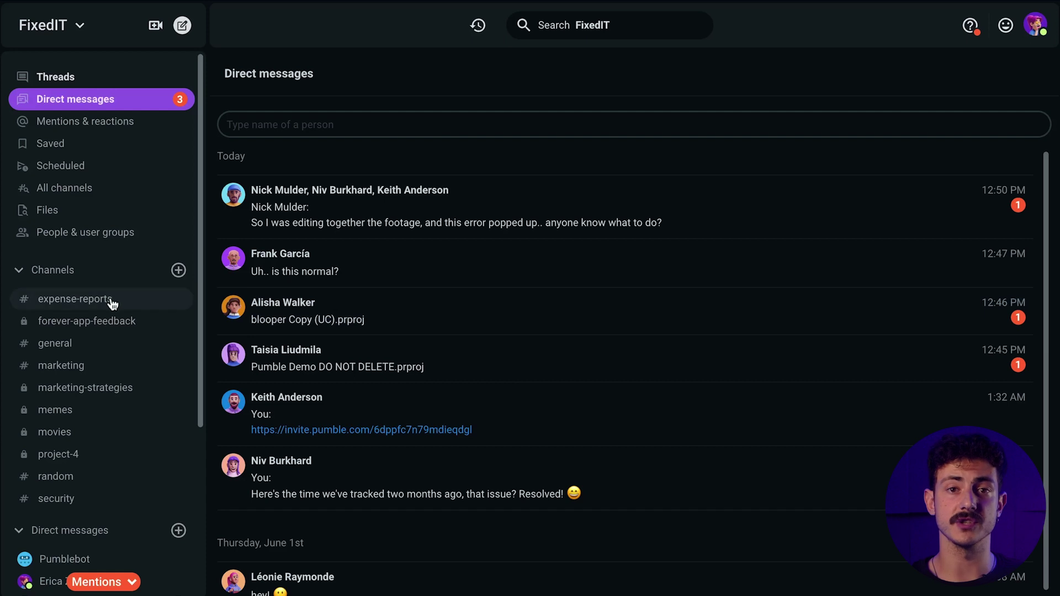
# Scroll the Direct messages list and open the three-person group DM with the error question
pyautogui.scroll(-4, 104, 321)
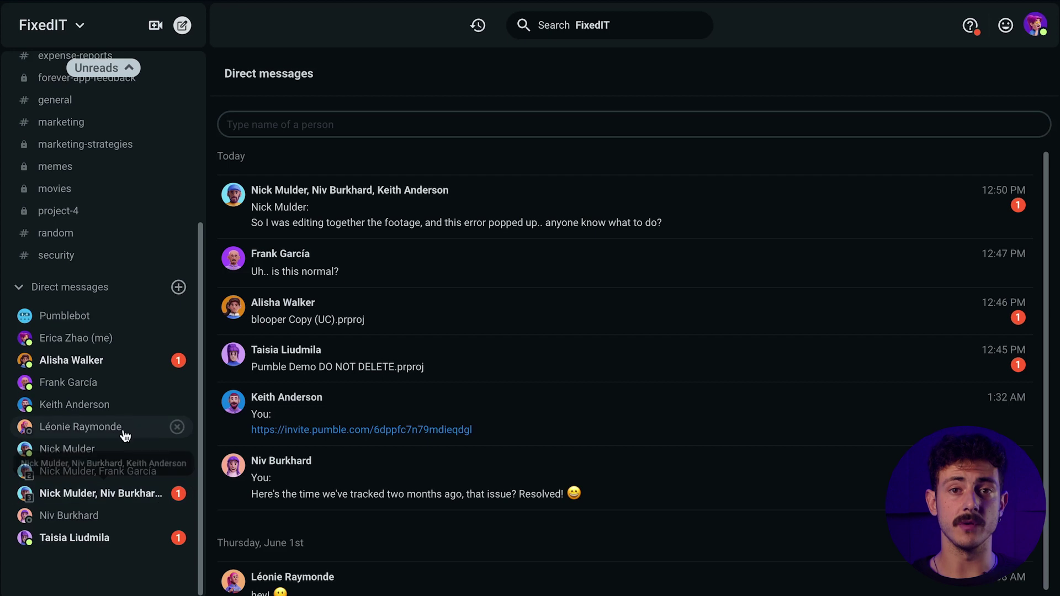
pyautogui.scroll(3, 123, 429)
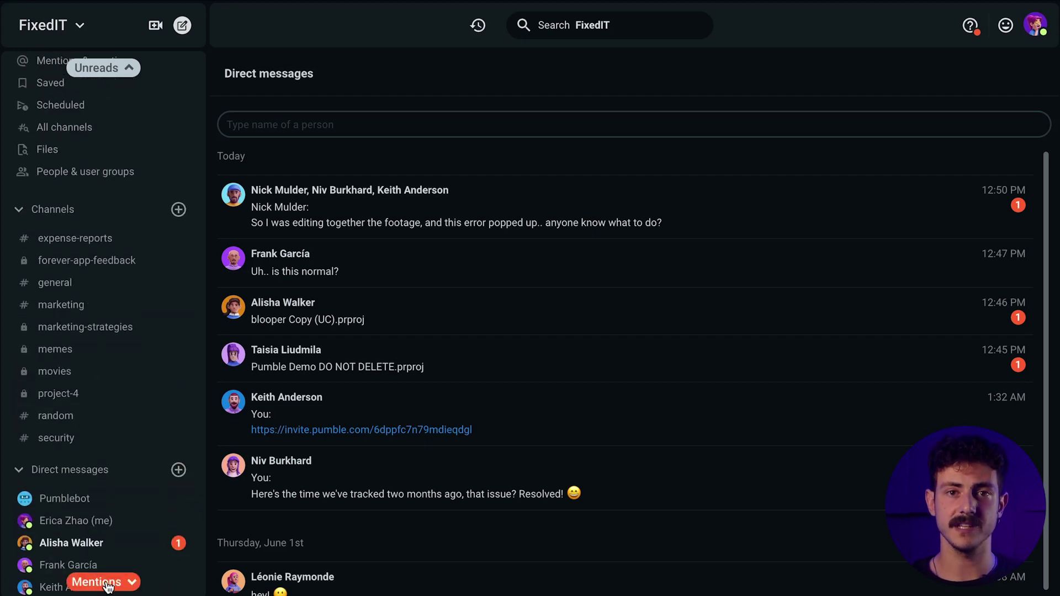
pyautogui.click(95, 583)
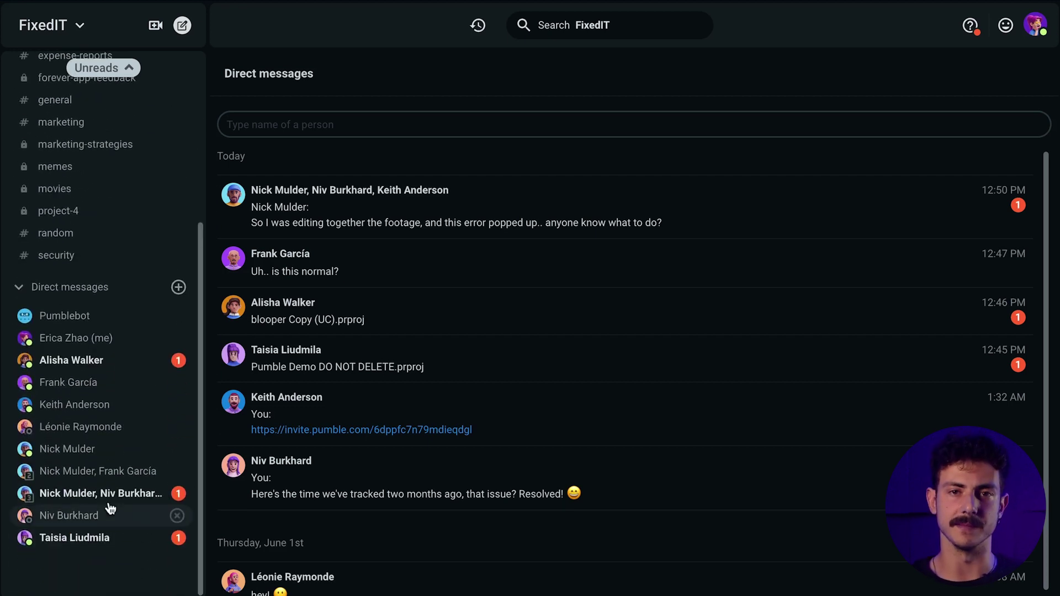
pyautogui.click(113, 497)
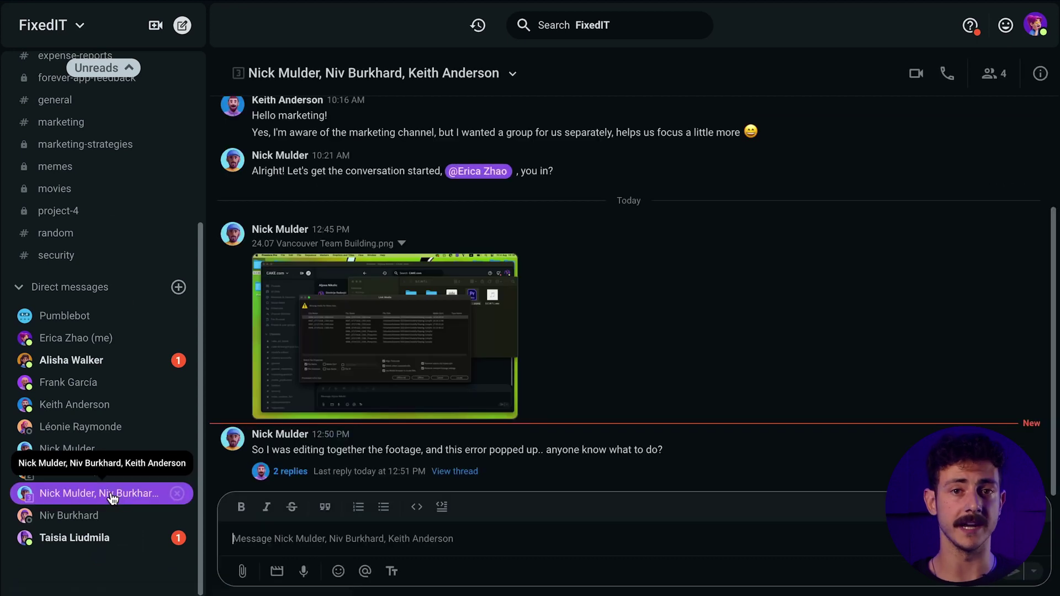
# Open the footage-error message's replies thread and search 'thumb' in the reaction emoji picker
pyautogui.click(449, 473)
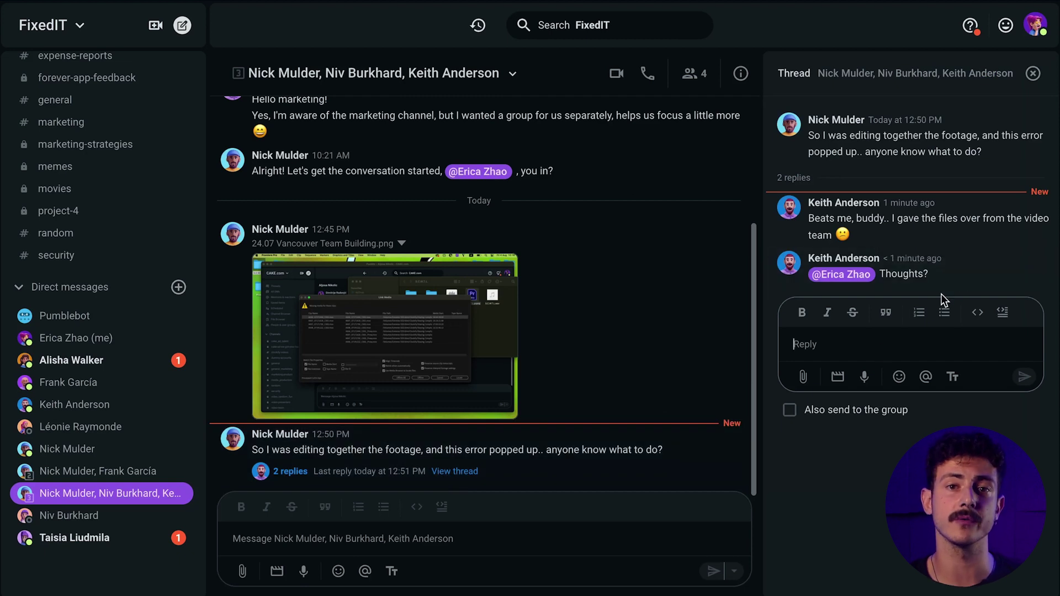
pyautogui.click(964, 248)
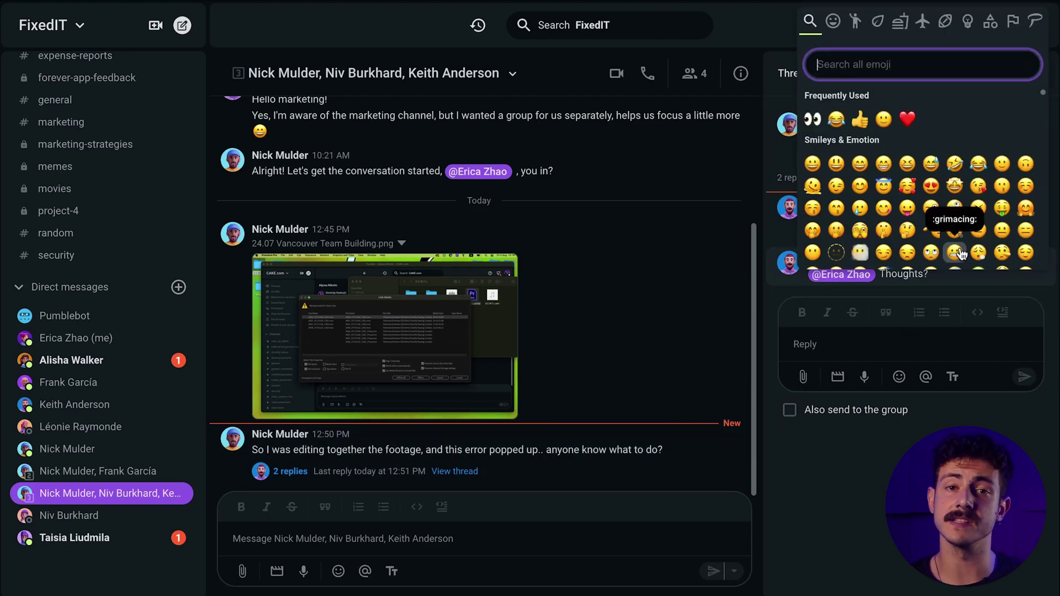
pyautogui.write('thumb')
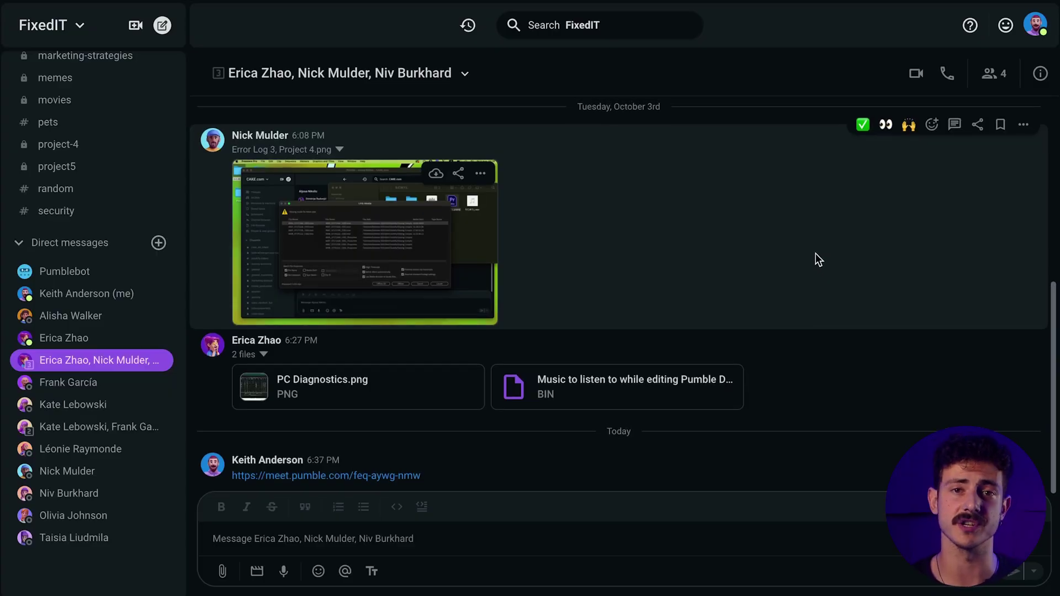
# Mute the three-colleague group conversation via its Details panel's More menu
pyautogui.scroll(1, 663, 226)
pyautogui.scroll(-1, 332, 180)
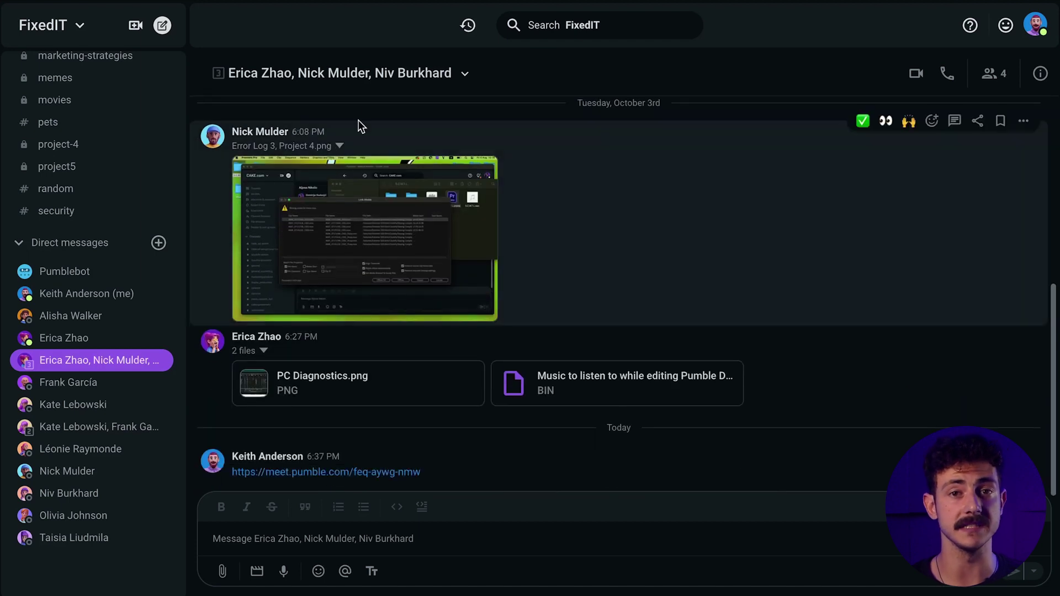
pyautogui.click(474, 73)
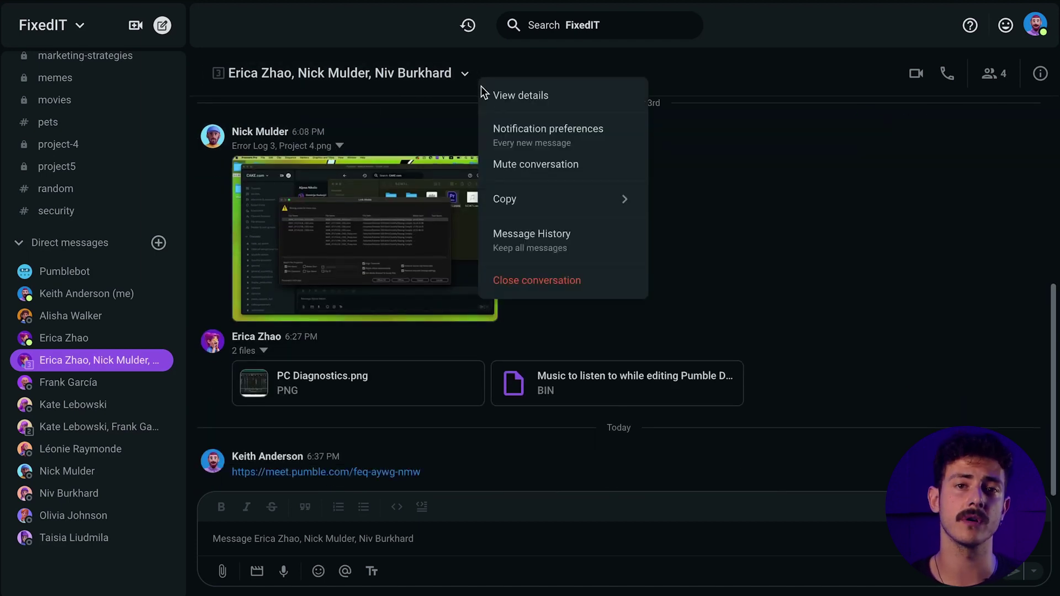
pyautogui.click(504, 96)
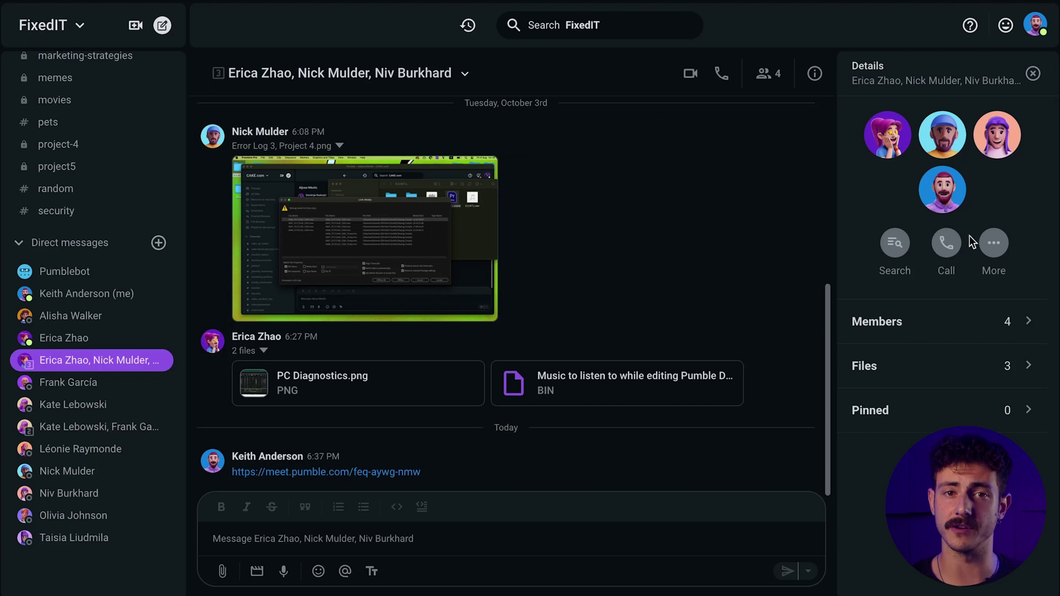
pyautogui.click(986, 243)
pyautogui.click(881, 303)
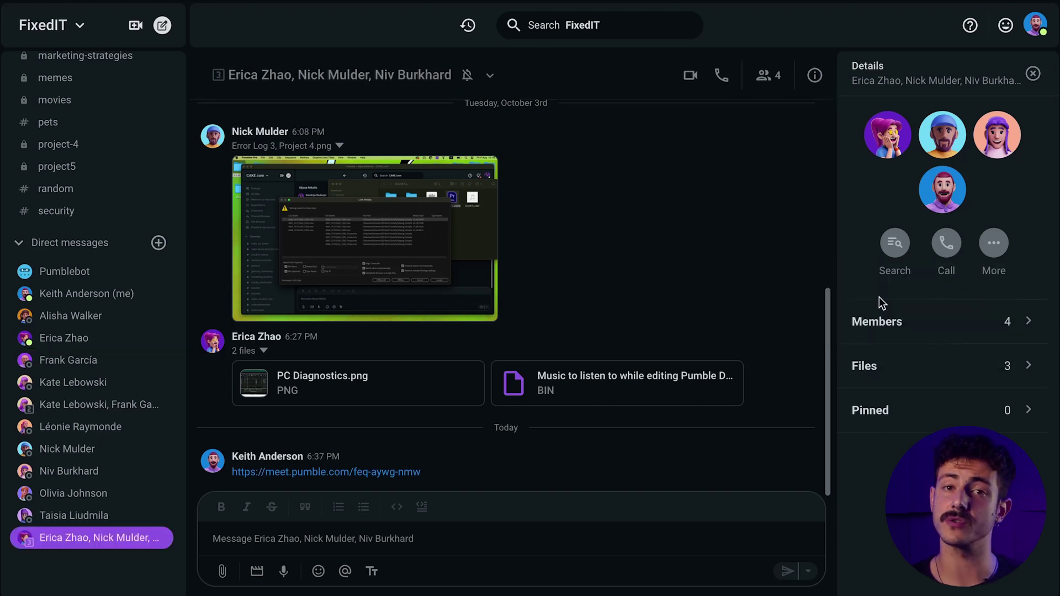
pyautogui.click(990, 244)
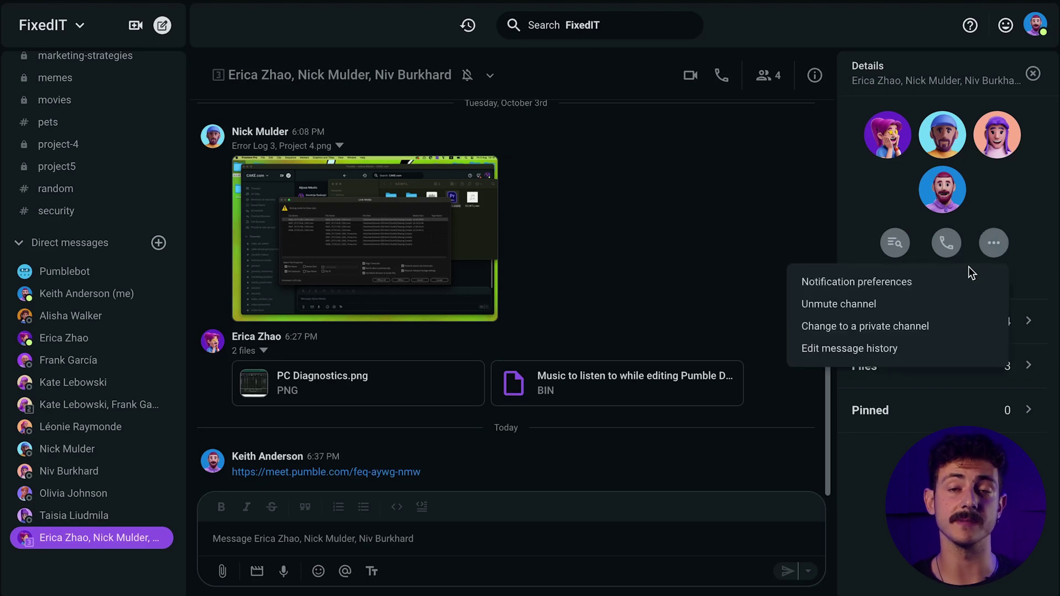
pyautogui.click(911, 284)
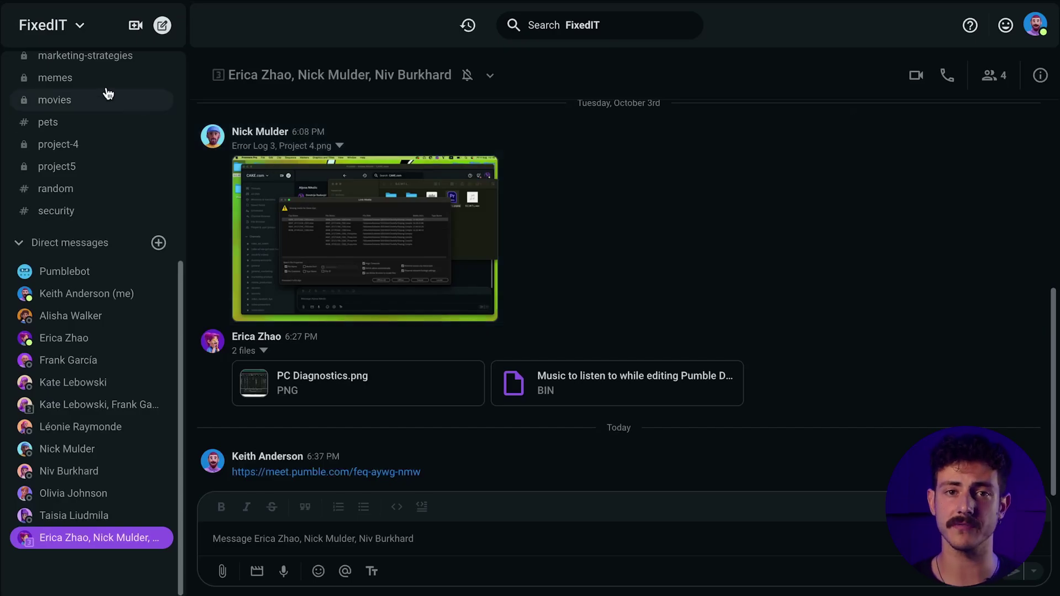
# In Preferences & notifications, allow notifications on Weekdays starting at 9:30 AM
pyautogui.click(78, 25)
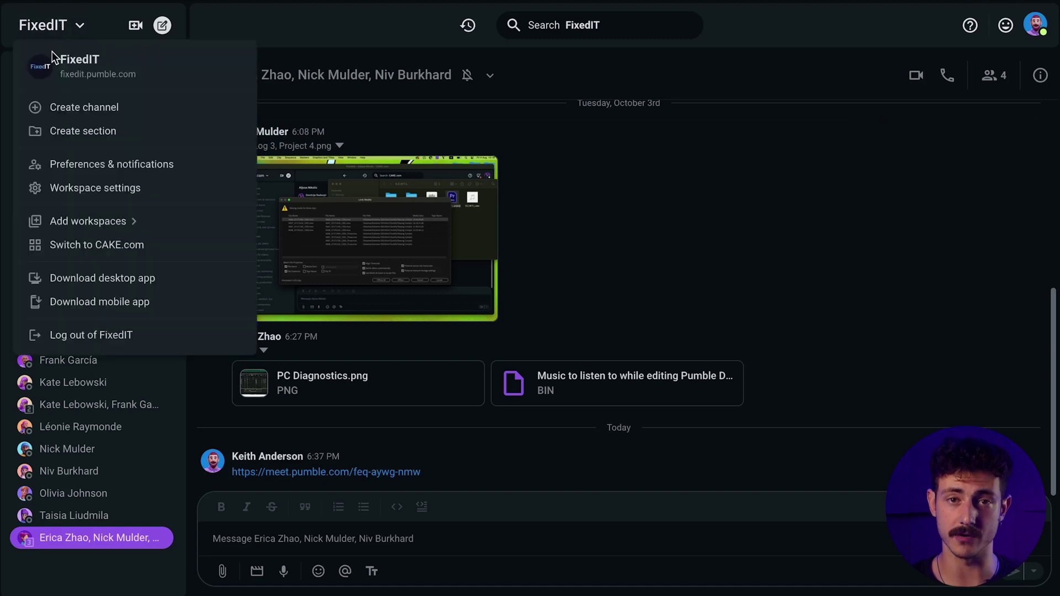
pyautogui.click(95, 172)
pyautogui.scroll(-1, 497, 376)
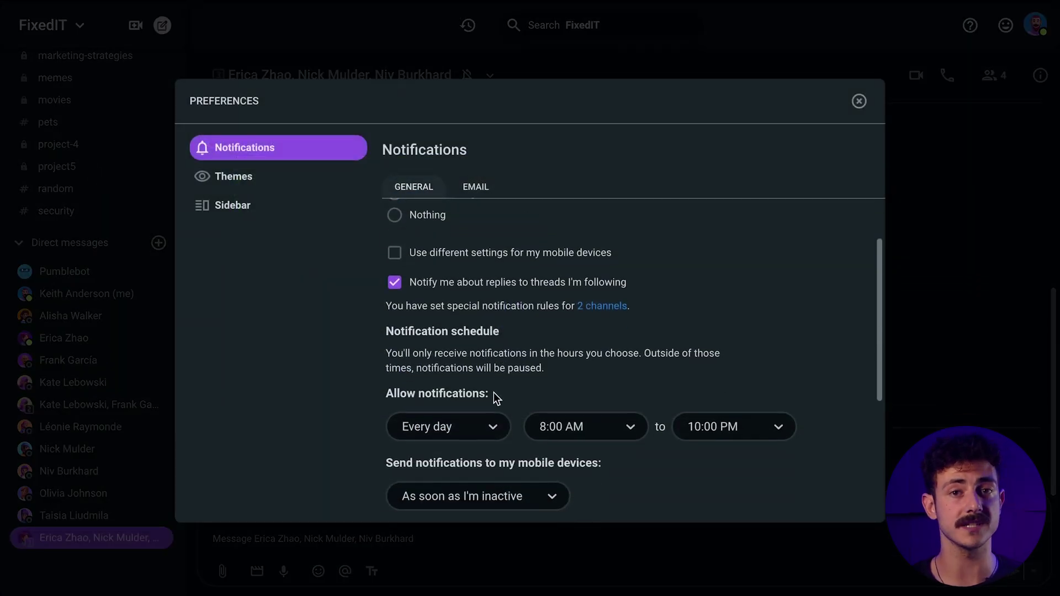
pyautogui.click(482, 428)
pyautogui.click(457, 364)
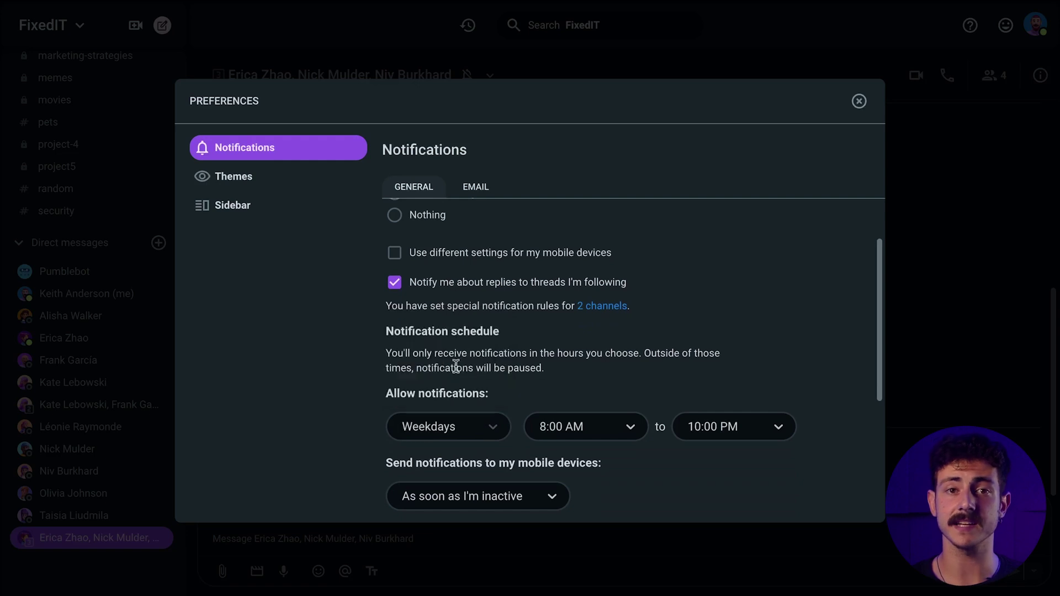
pyautogui.click(582, 426)
pyautogui.scroll(-7, 604, 391)
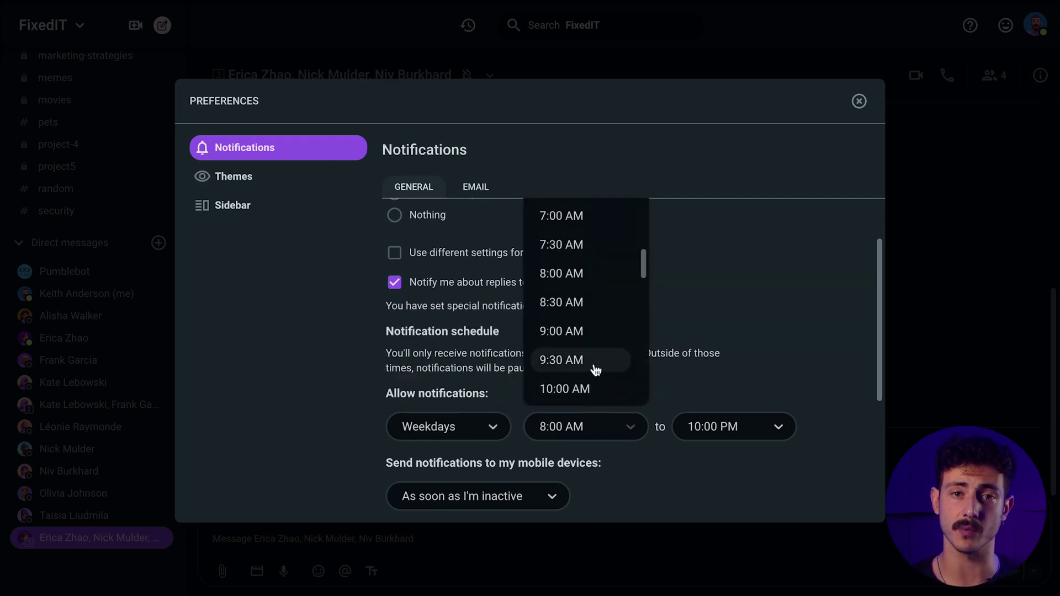
pyautogui.click(595, 367)
pyautogui.click(859, 102)
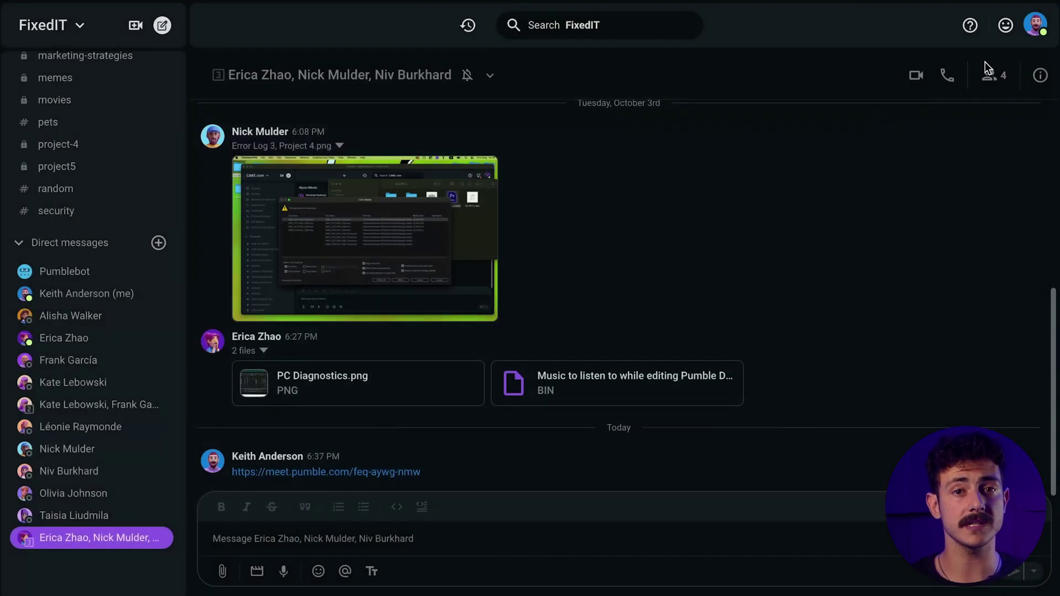
# Pause notifications for 1 hour from the profile menu
pyautogui.click(1035, 28)
pyautogui.moveTo(935, 143)
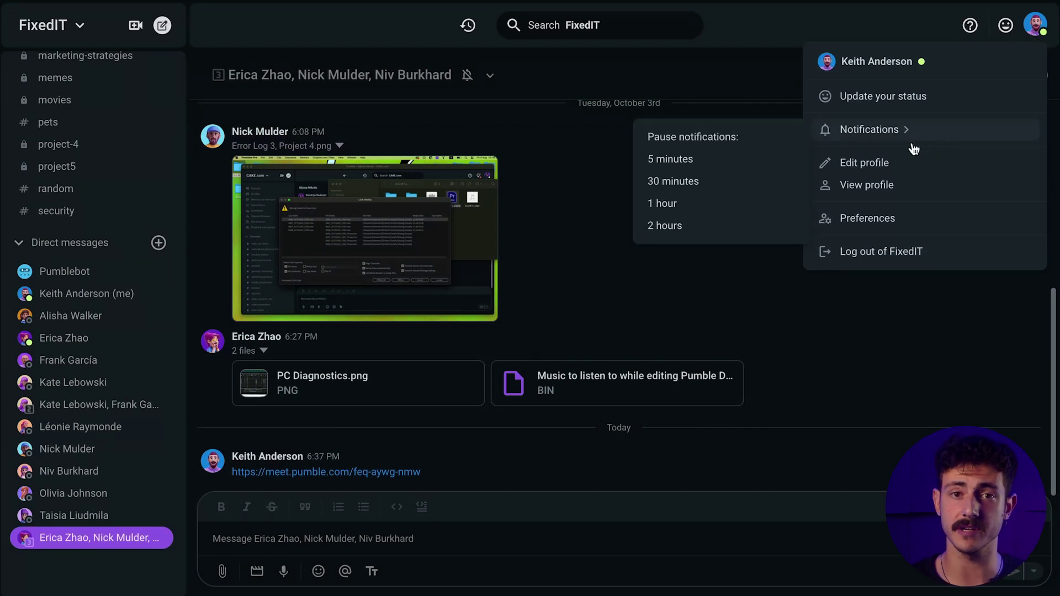
pyautogui.click(691, 207)
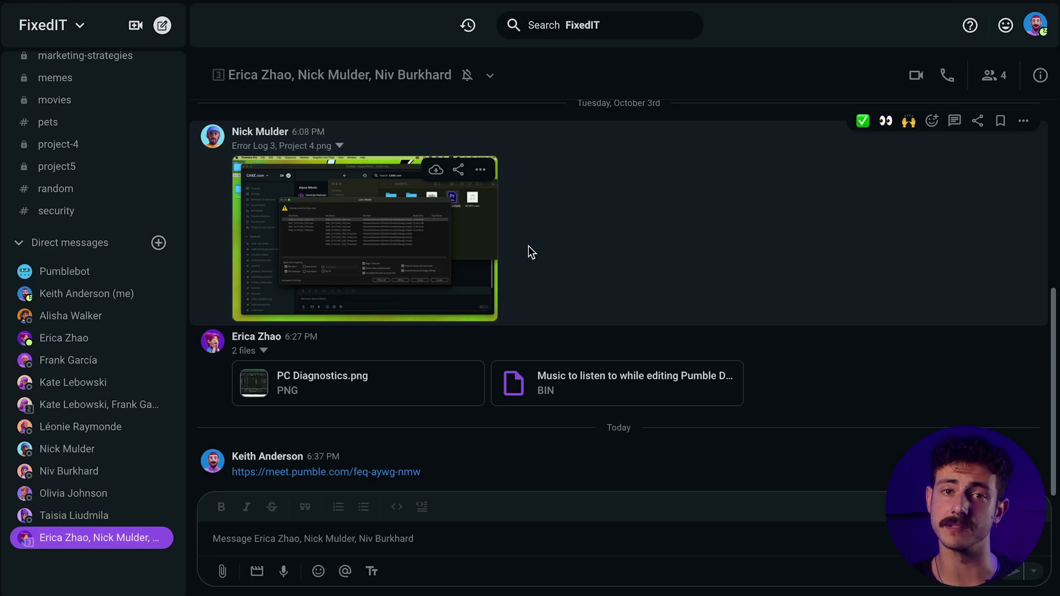
# Set 'Send notifications to my mobile devices' to 'Immediately, even if I'm active'
pyautogui.click(75, 27)
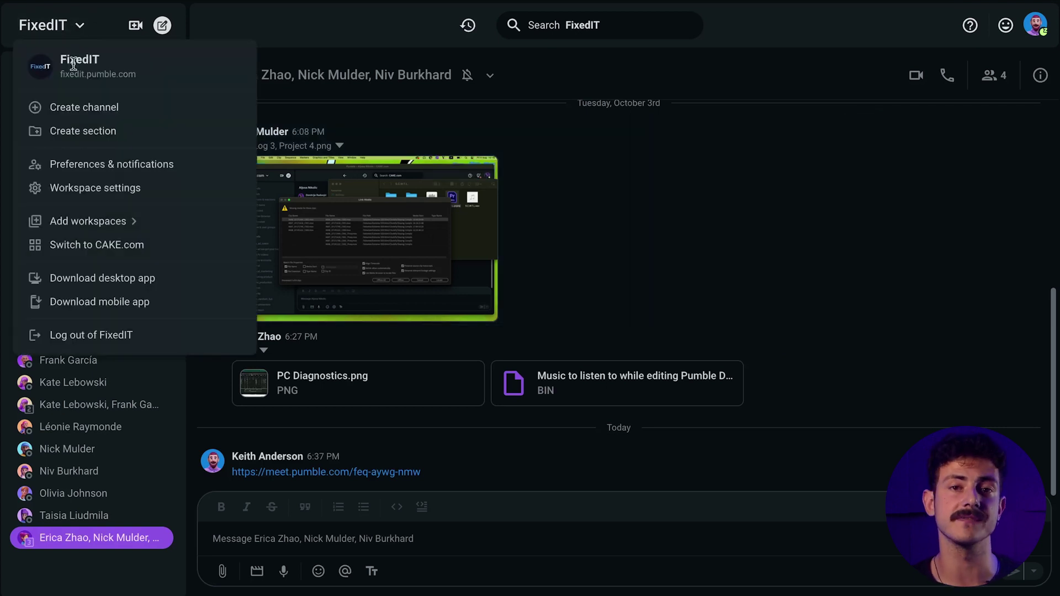
pyautogui.click(158, 164)
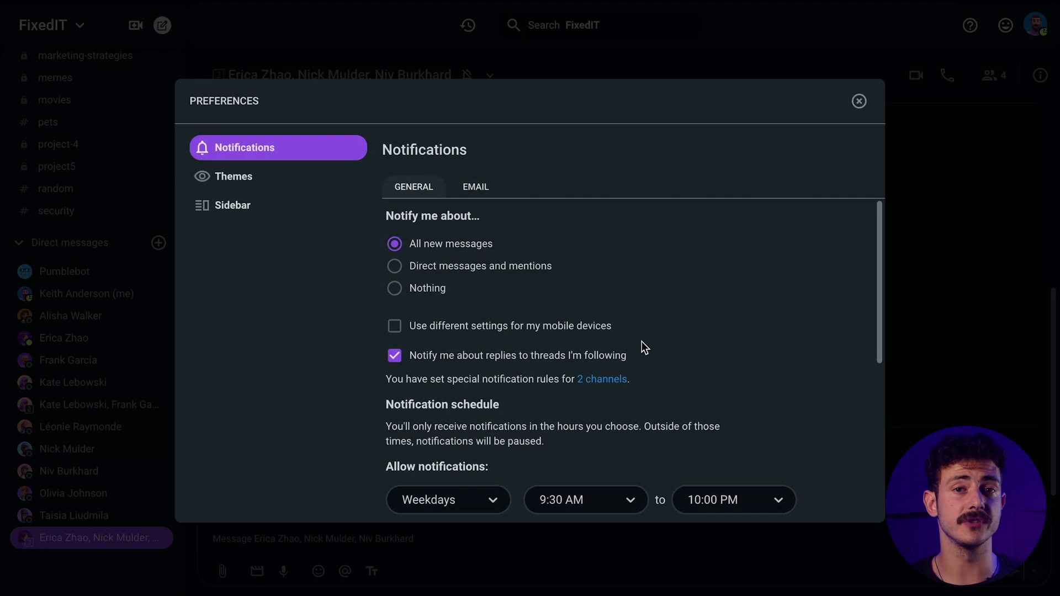
pyautogui.scroll(-5, 662, 378)
pyautogui.scroll(-3, 663, 378)
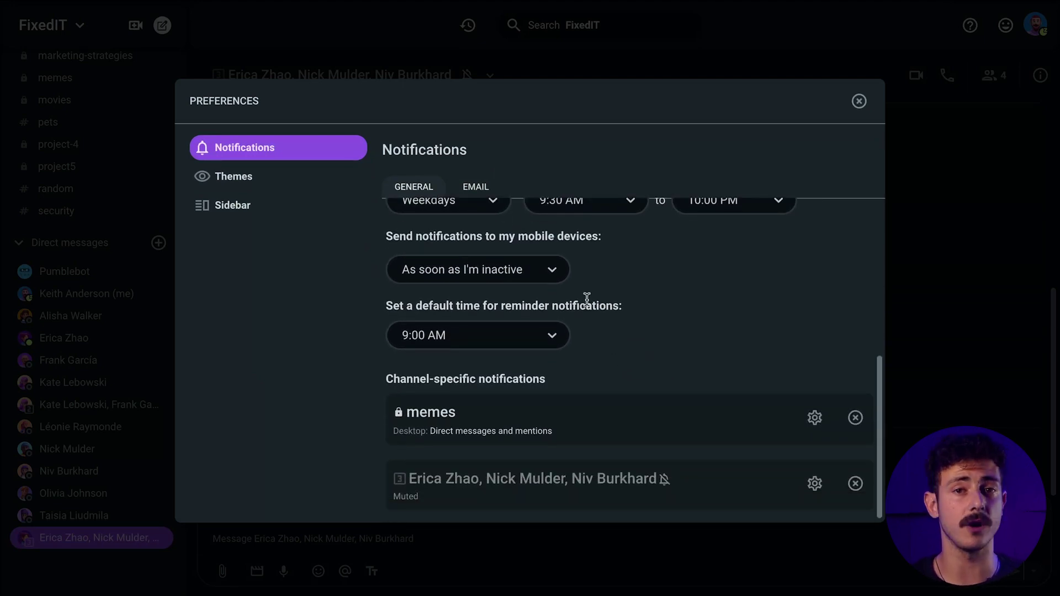
pyautogui.click(562, 282)
pyautogui.scroll(1, 609, 300)
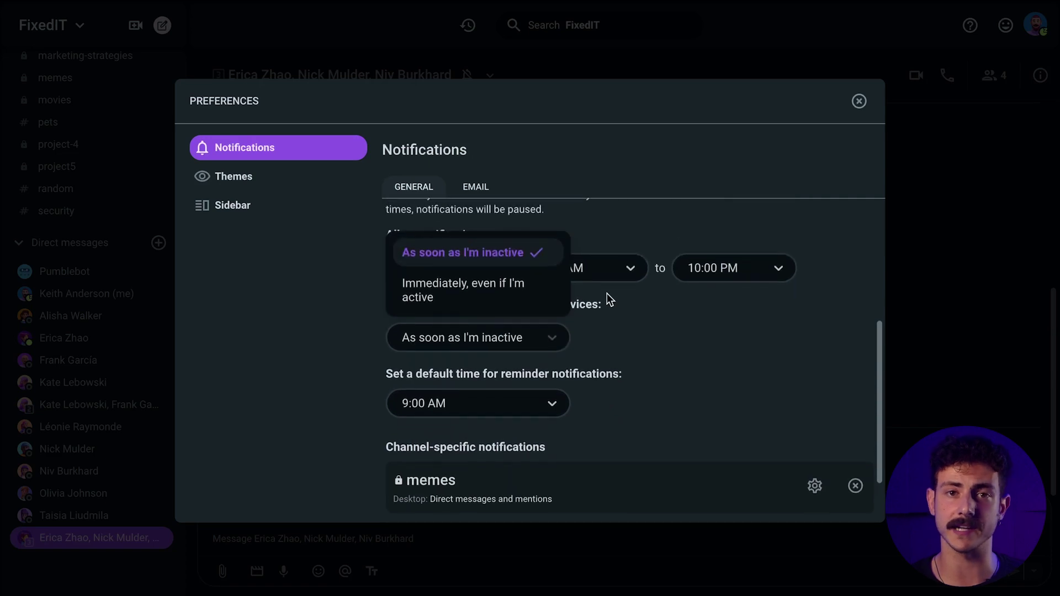
pyautogui.click(415, 250)
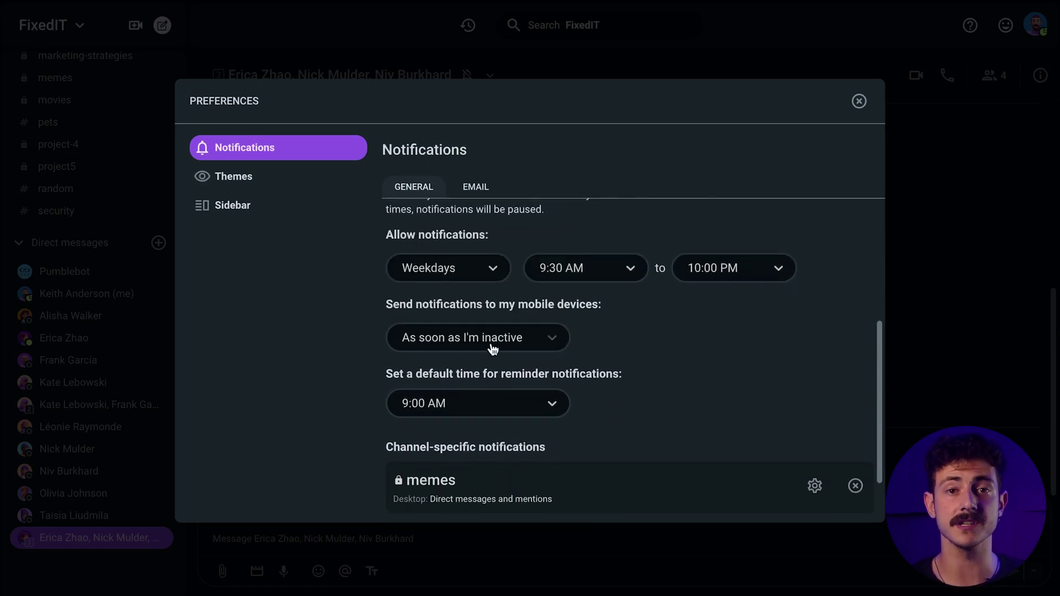
pyautogui.click(524, 345)
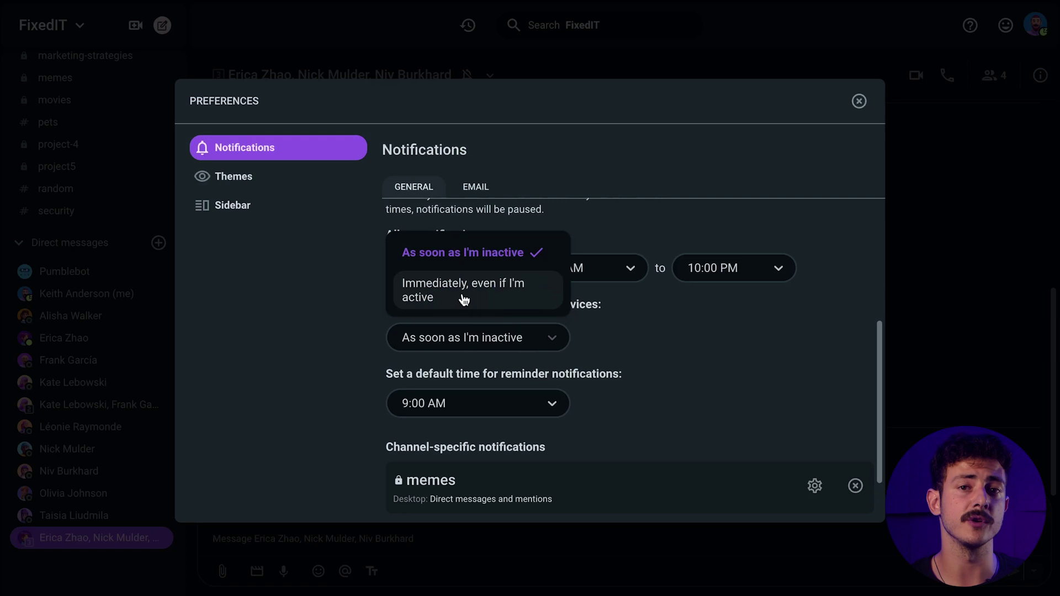
pyautogui.click(485, 301)
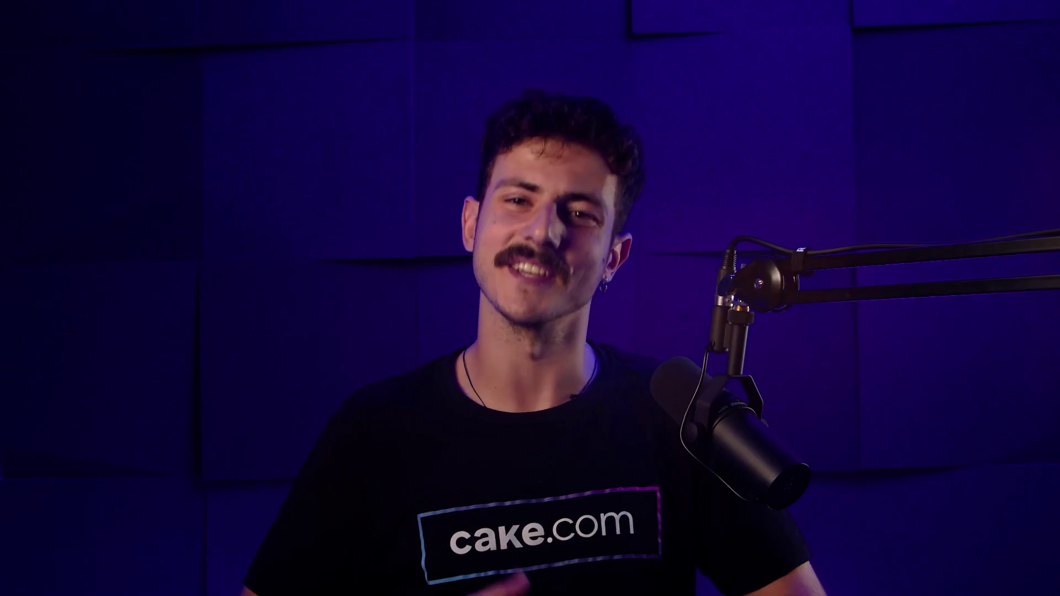